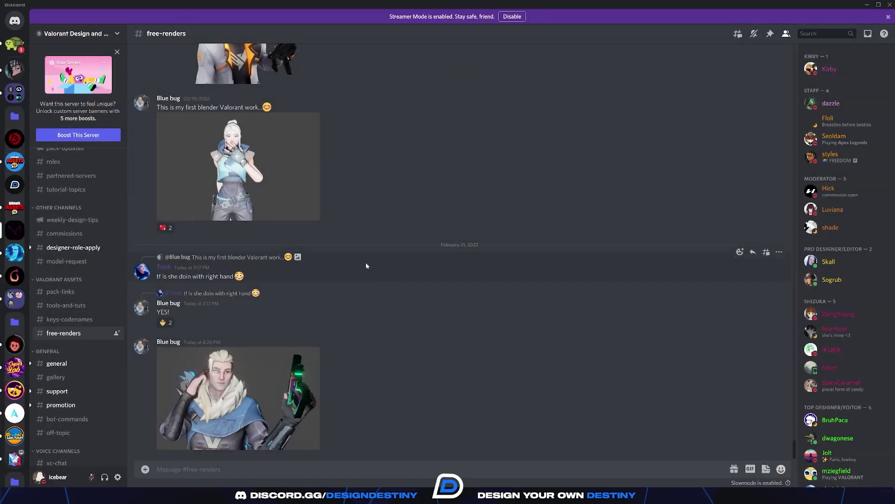
- Browse the earlier posts in the free-renders channel for Valorant character renders
scroll(365, 261, "up", 15)
scroll(372, 273, "up", 20)
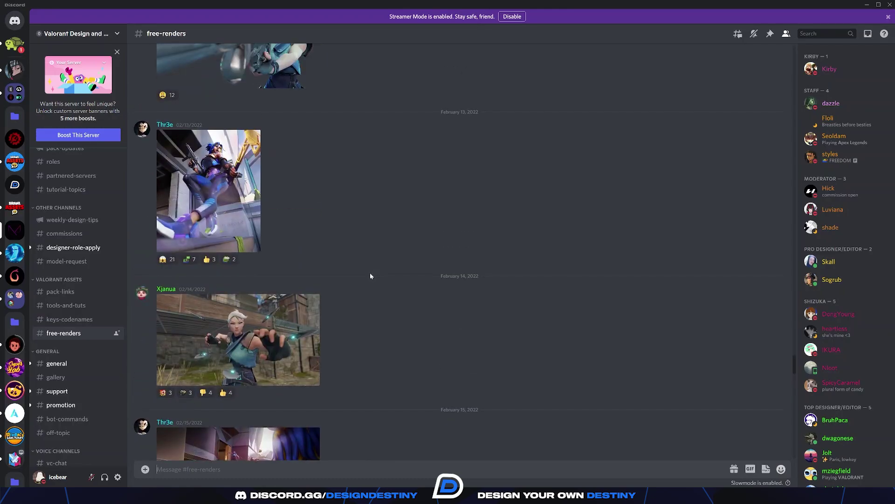
scroll(367, 281, "up", 20)
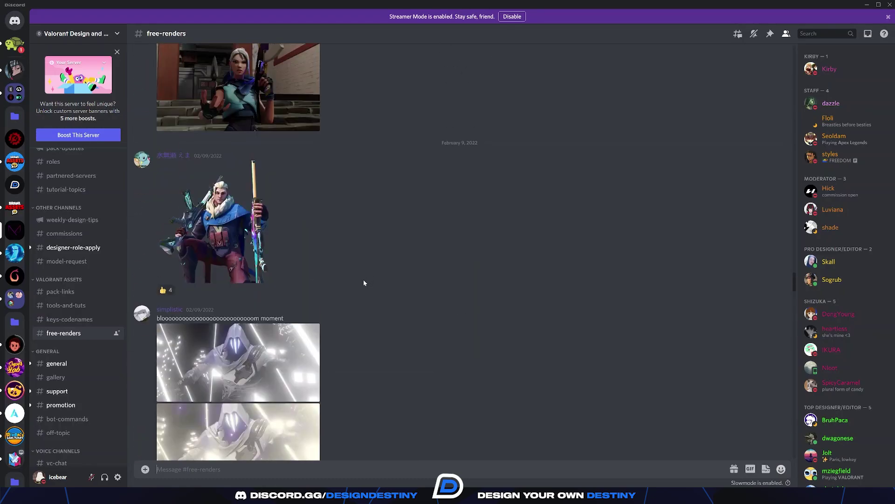
scroll(359, 258, "up", 20)
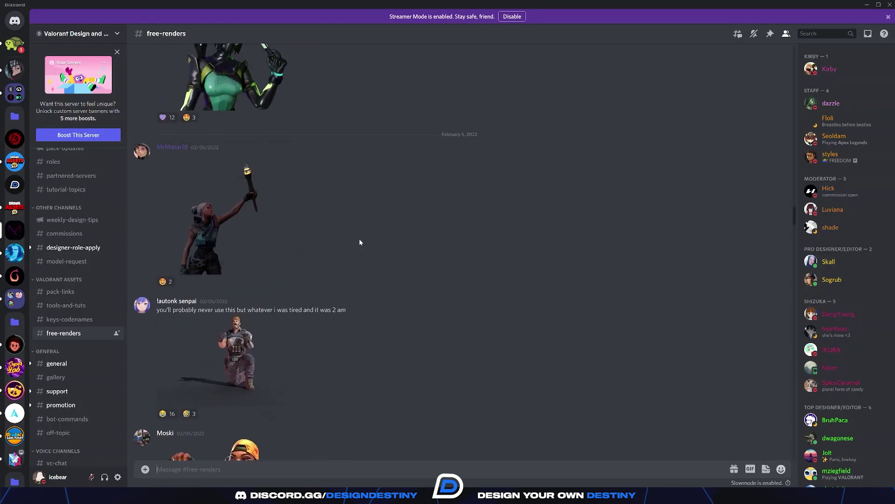
scroll(335, 260, "up", 20)
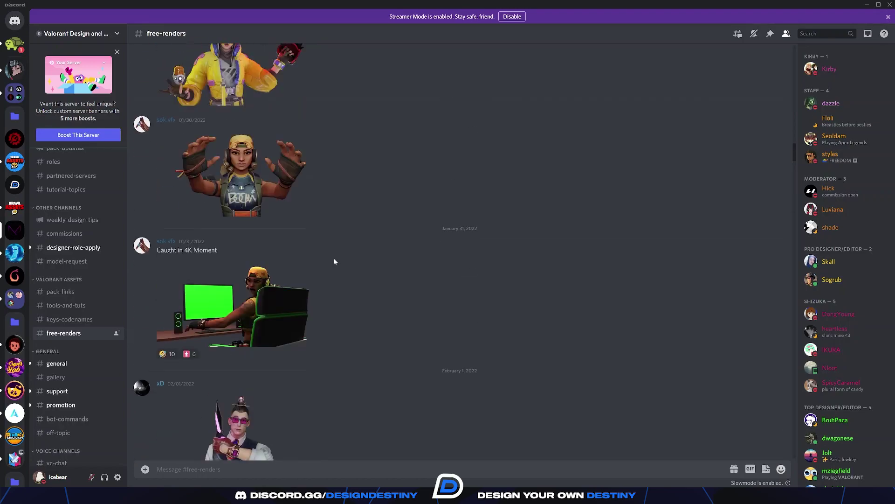
scroll(326, 263, "up", 20)
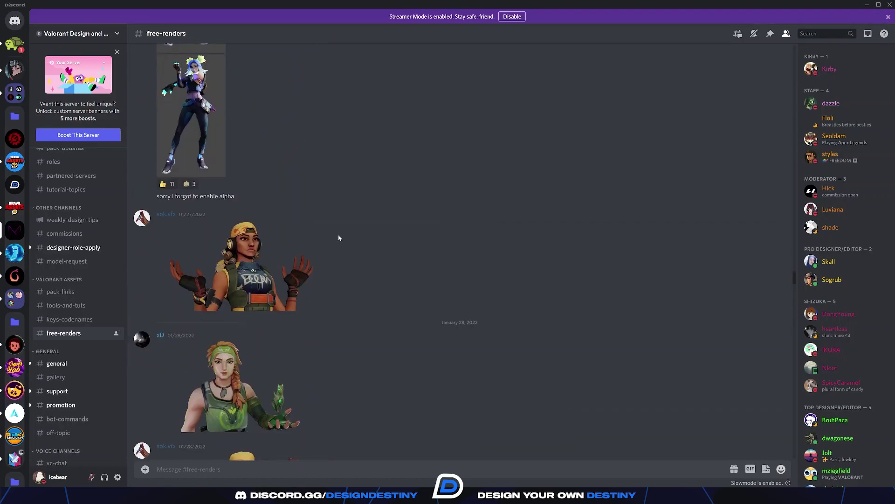
scroll(329, 252, "up", 5)
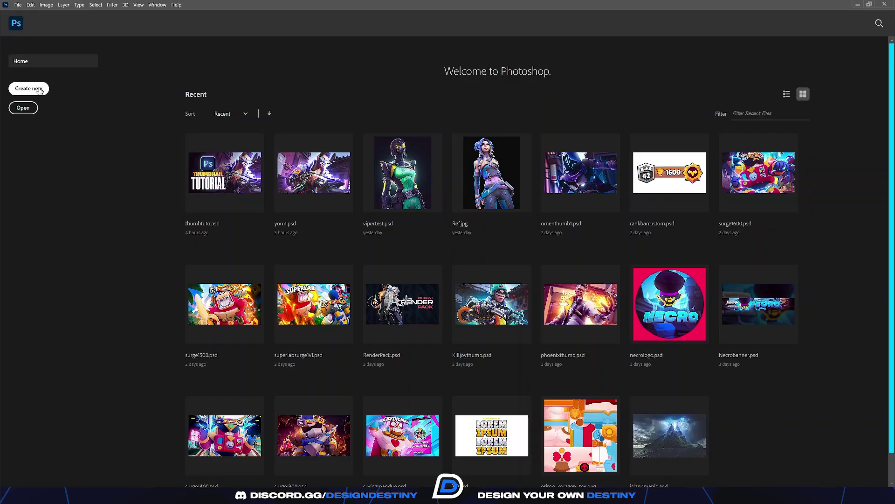
- Switch to Photoshop, create a transparent 1280 x 720 px document at 72 ppi, and place the yoru render as an embedded image
left_click(41, 90)
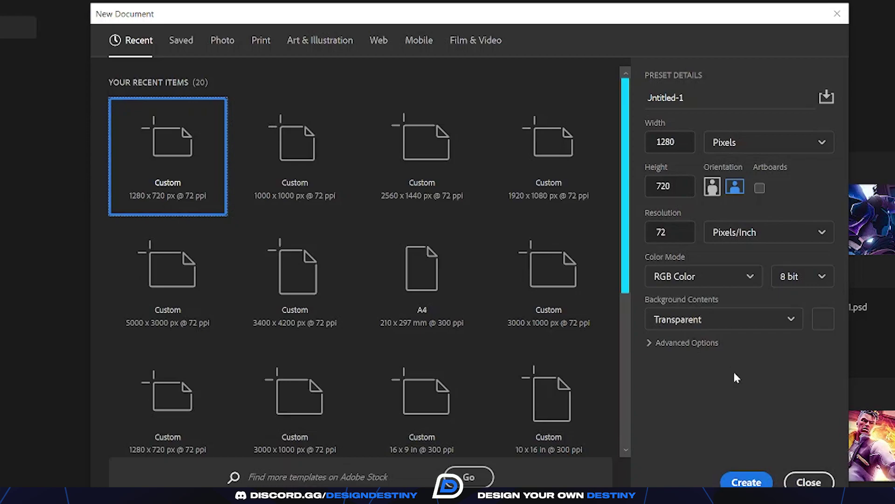
left_click(738, 482)
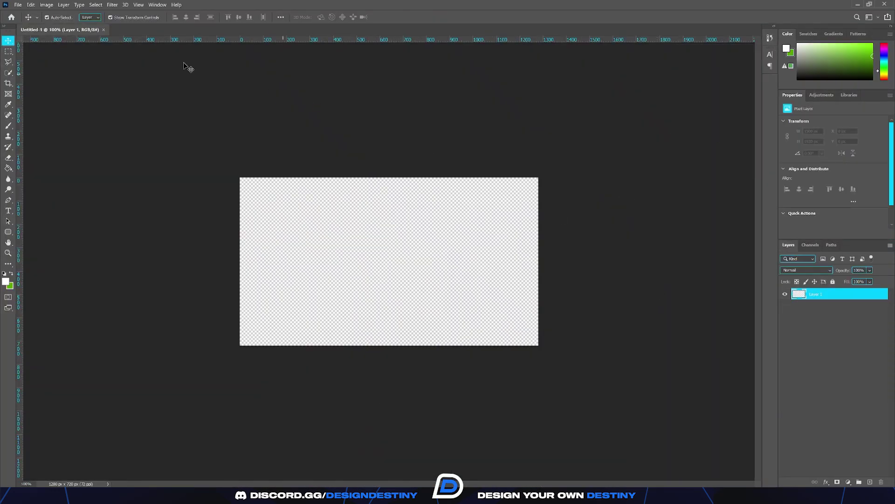
left_click(18, 5)
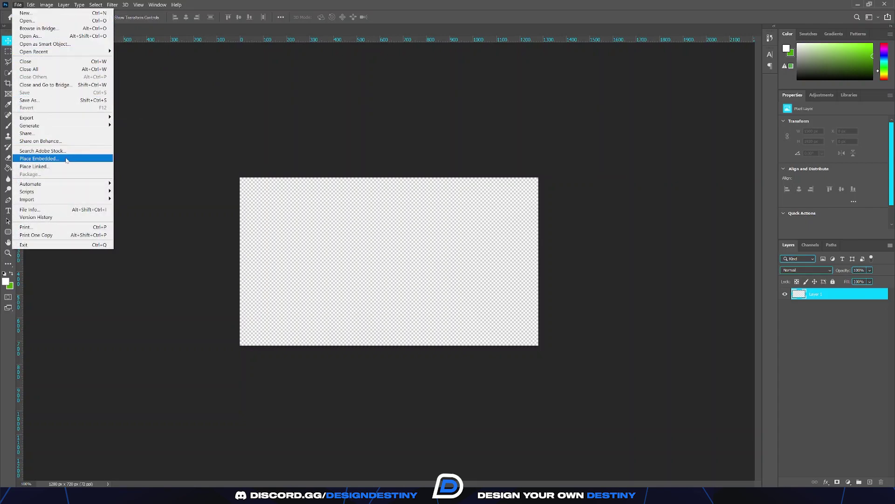
left_click(38, 158)
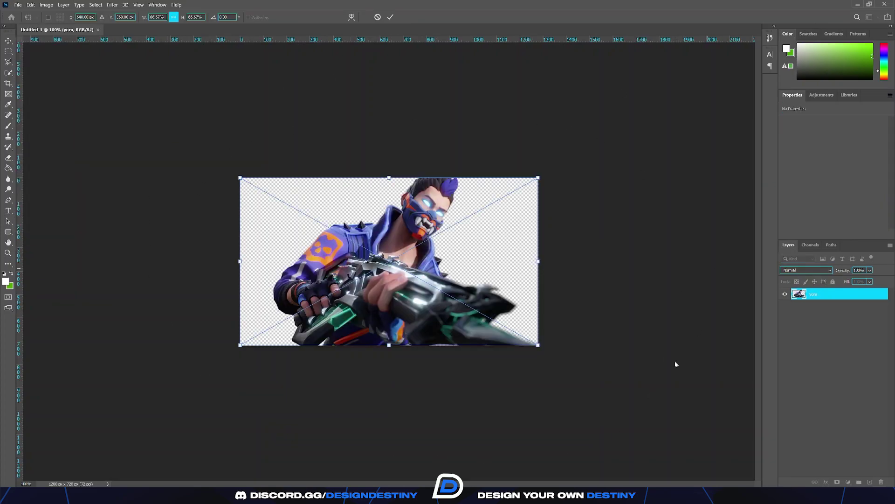
- Paste the street background image, put its layer beneath the yoru layer, and position it behind the character
key("ctrl+v")
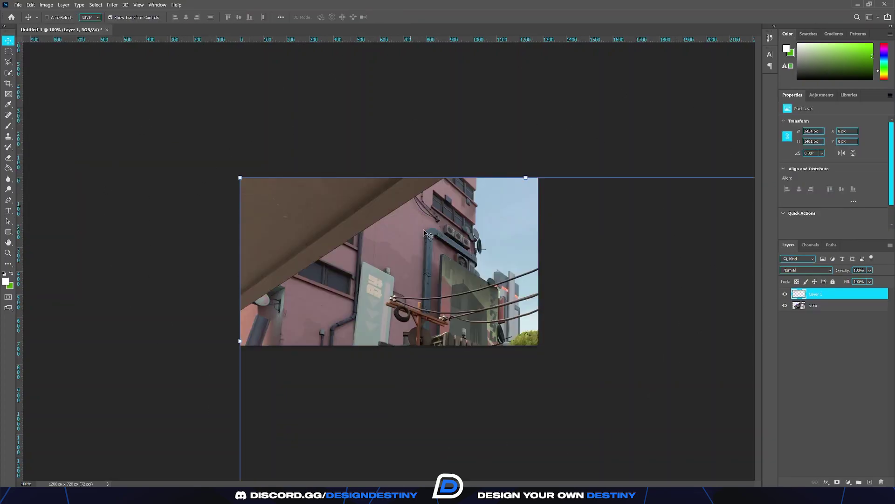
left_click_drag(406, 251, 356, 203)
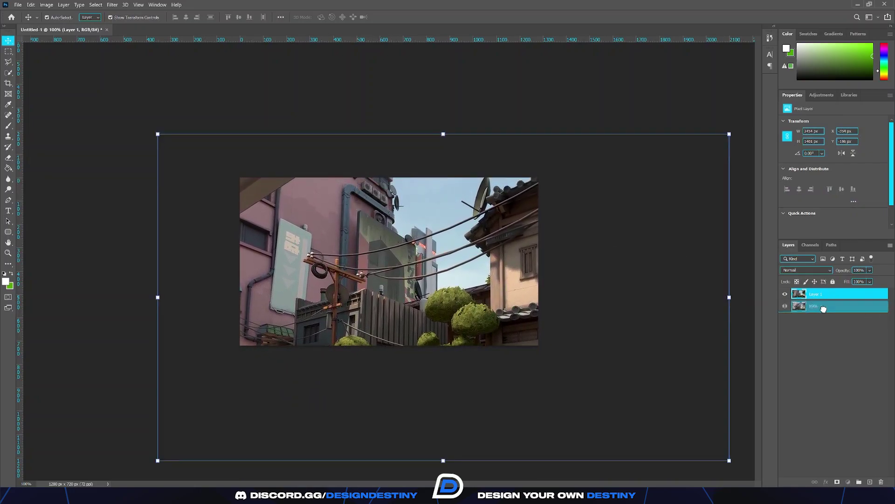
left_click_drag(824, 308, 824, 290)
left_click_drag(506, 221, 464, 186)
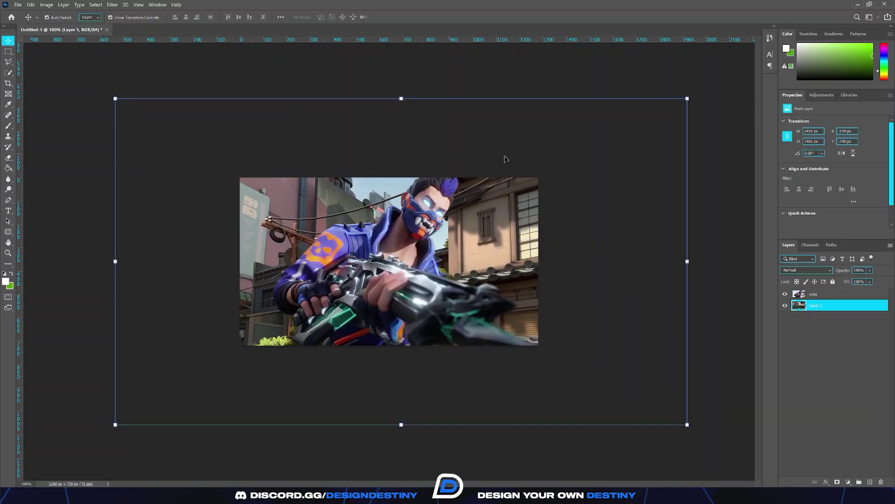
- Rotate the street background slightly clockwise and enlarge it so it fills the canvas behind the character
left_click_drag(704, 299, 673, 358)
left_click_drag(610, 271, 612, 300)
left_click(405, 17)
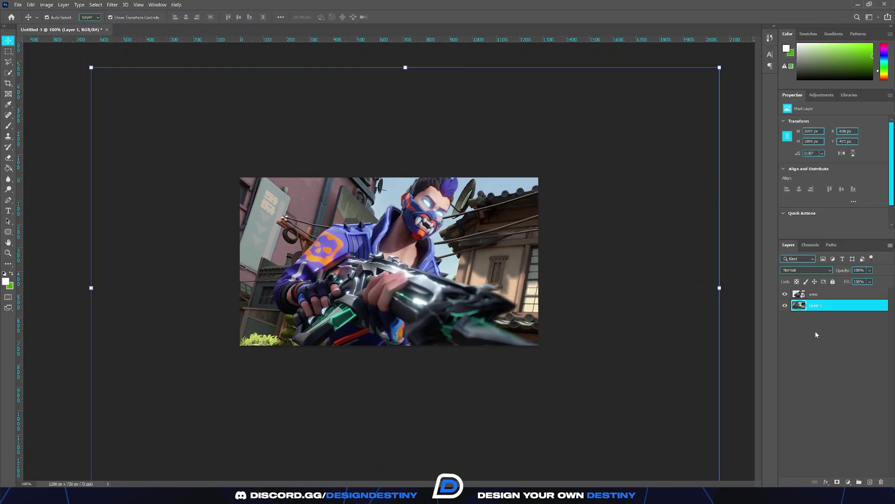
- Add a Brightness/Contrast adjustment above the street background with brightness 20 and contrast 17
left_click(835, 396)
left_click(813, 307)
left_click(848, 482)
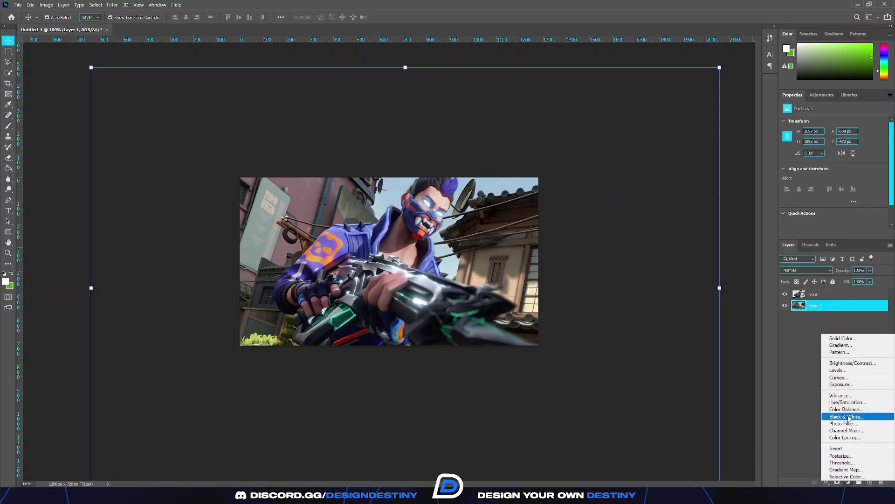
left_click(851, 363)
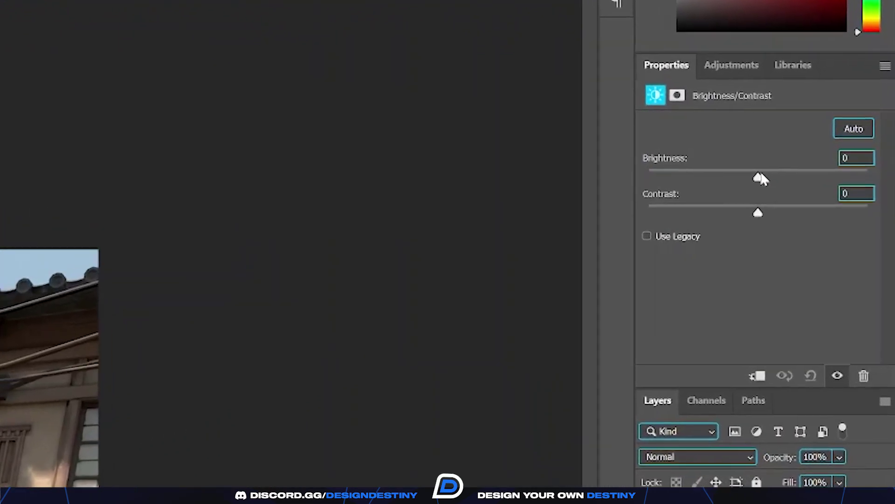
left_click_drag(834, 143, 847, 144)
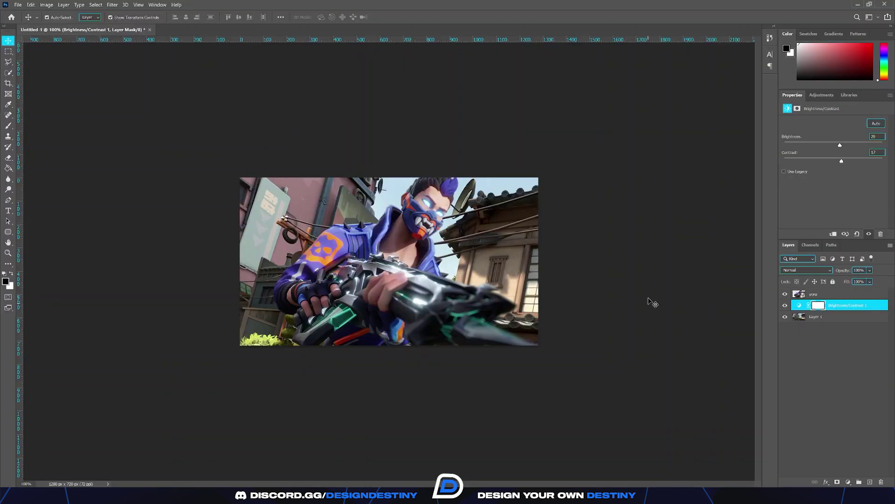
- Add a Color Balance adjustment above the Brightness/Contrast layer and shift the background's colours toward purple
left_click(848, 482)
left_click(848, 482)
left_click(848, 482)
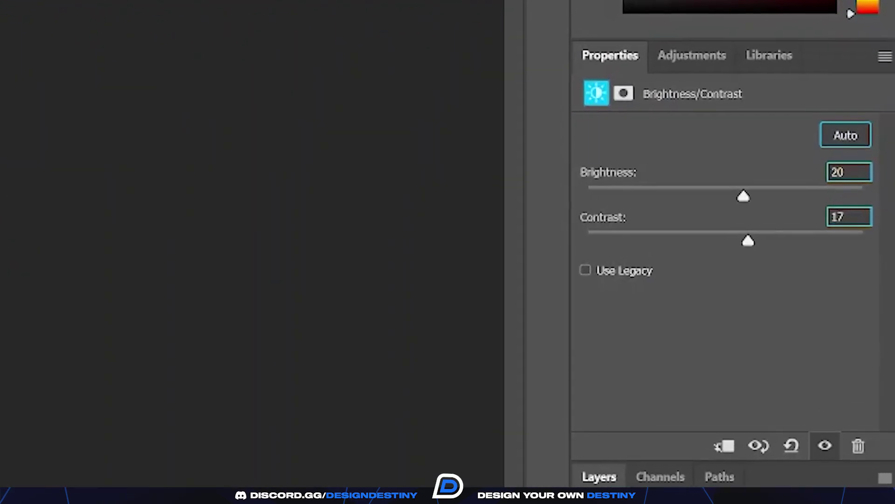
left_click(846, 409)
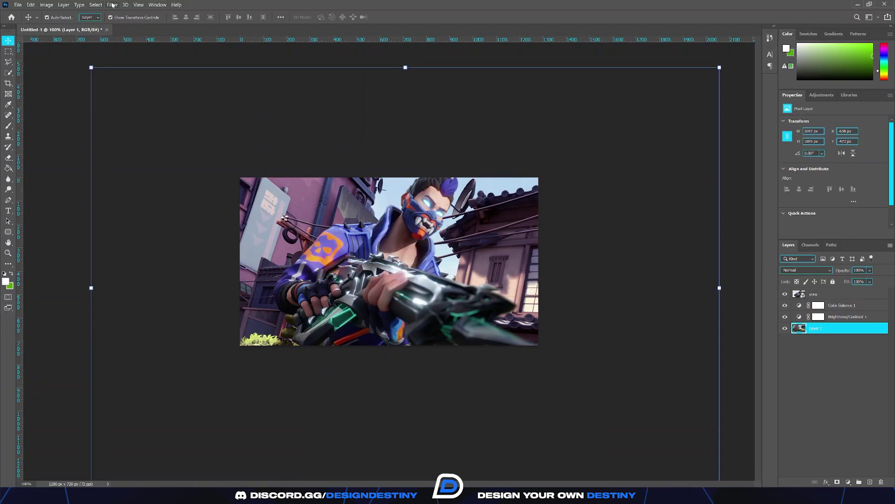
- Apply a Motion Blur to the street background with an angle of -27° and a distance of 16 pixels
left_click(112, 5)
mouse_move(123, 101)
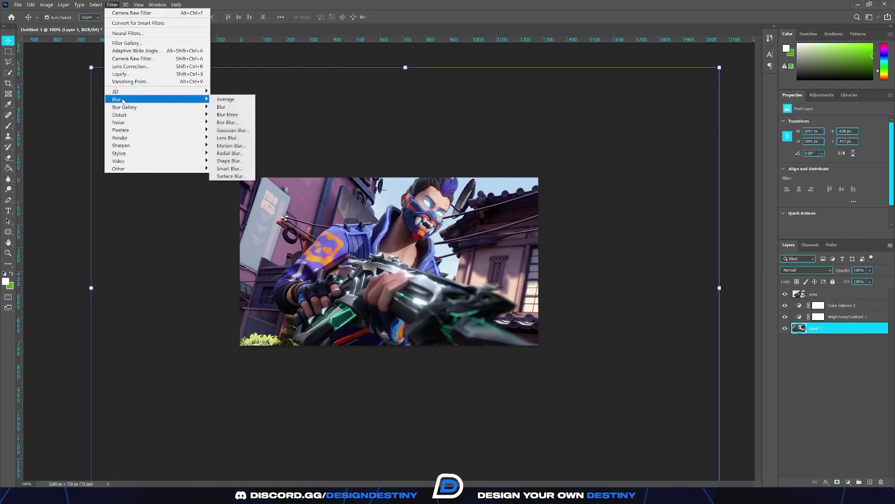
left_click(229, 147)
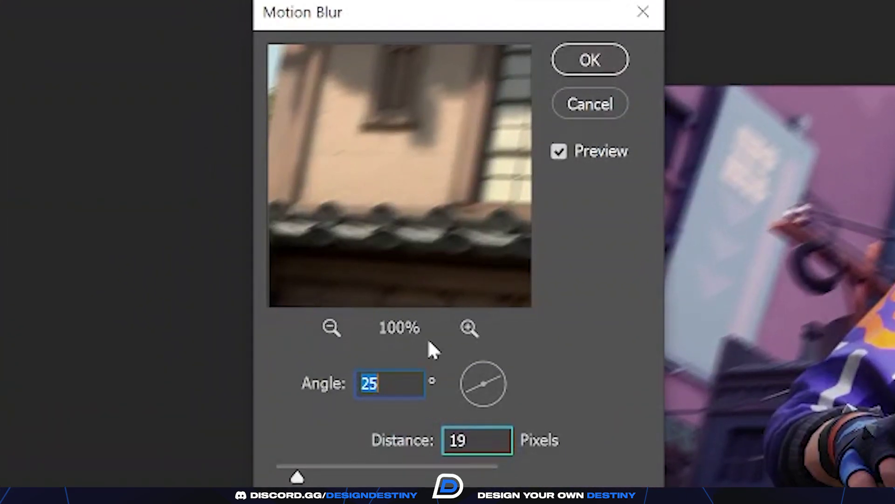
left_click_drag(502, 376, 509, 394)
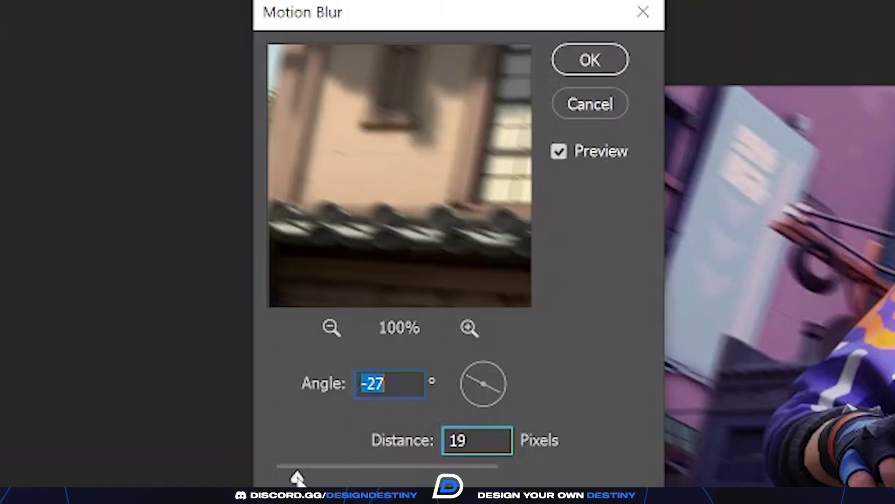
left_click_drag(298, 478, 294, 478)
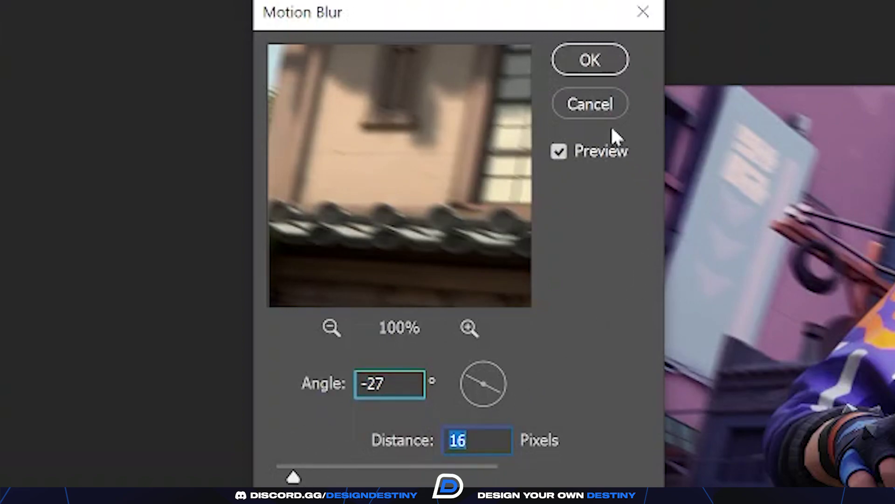
left_click(570, 70)
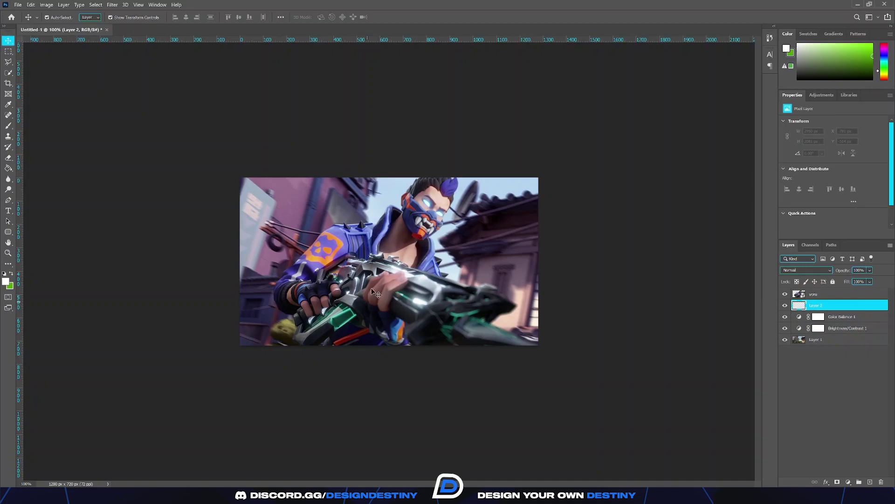
- Sample the purple of the character's hair and brush it softly over the lower background on the empty layer beneath the character
left_click(10, 106)
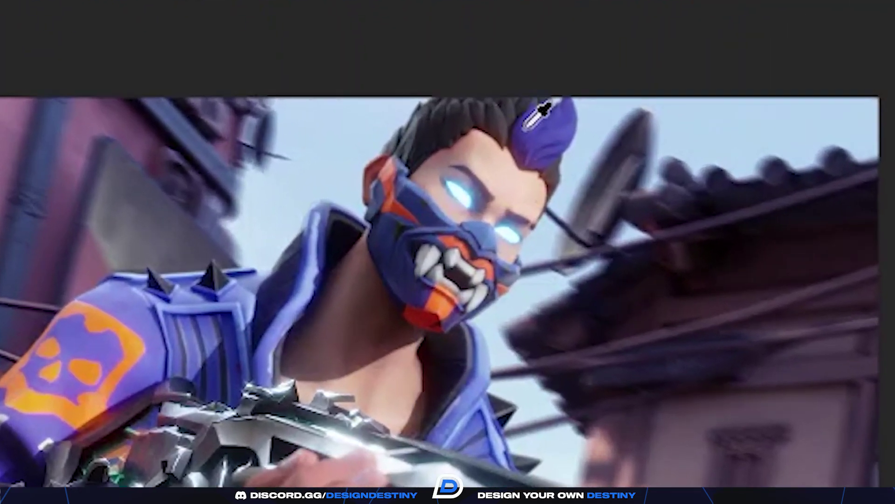
left_click(456, 183)
left_click_drag(614, 113, 602, 107)
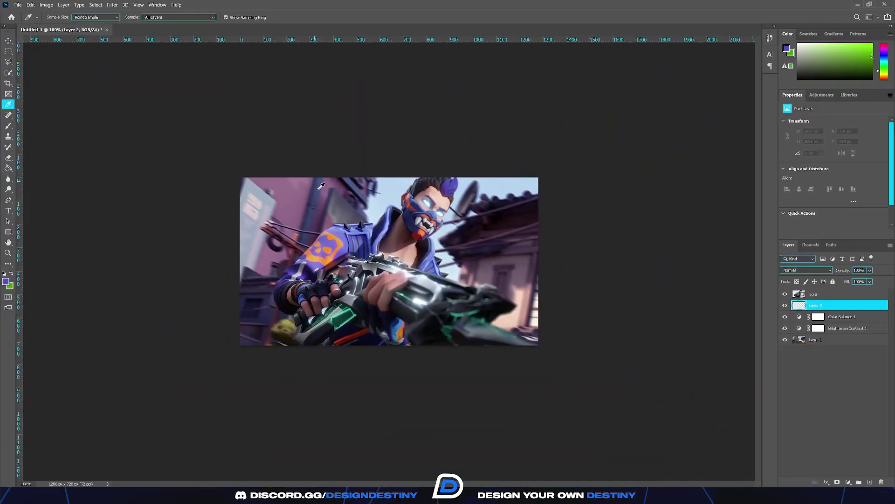
key("b")
left_click_drag(401, 305, 227, 309)
mouse_move(333, 299)
left_mouse_down()
mouse_move(450, 356)
mouse_move(518, 322)
left_mouse_up()
- Set the blend mode of the purple paint layer to Lighten
left_click(806, 270)
left_click(806, 333)
left_click(806, 270)
left_click(805, 334)
- Add another layer beneath the character and brush soft purple over the centre of the canvas at 50% fill
left_click(870, 482)
left_click_drag(358, 279, 384, 280)
left_click(359, 281)
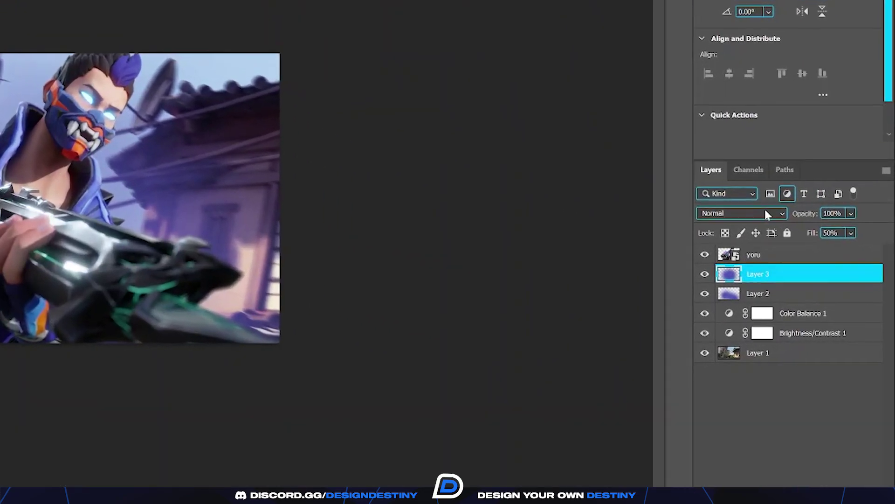
- Set Layer 3's blend mode to Soft Light and reduce Layer 2's fill to 72%
left_click(823, 270)
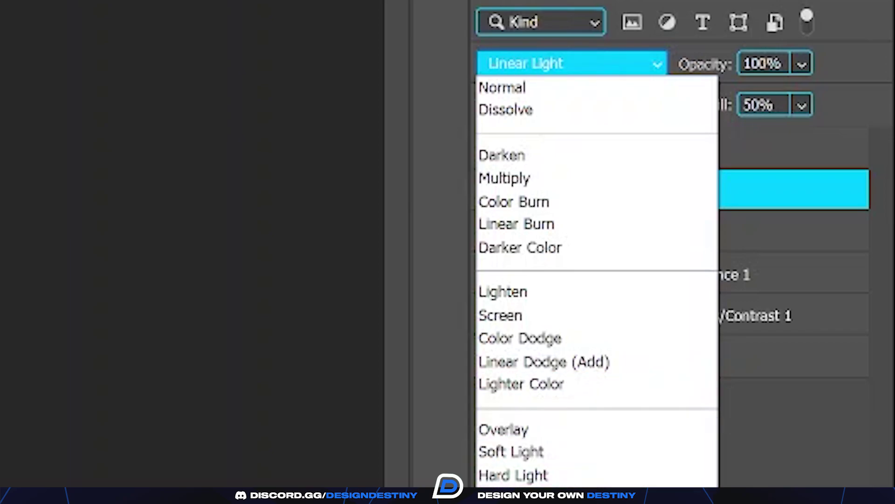
left_click(531, 452)
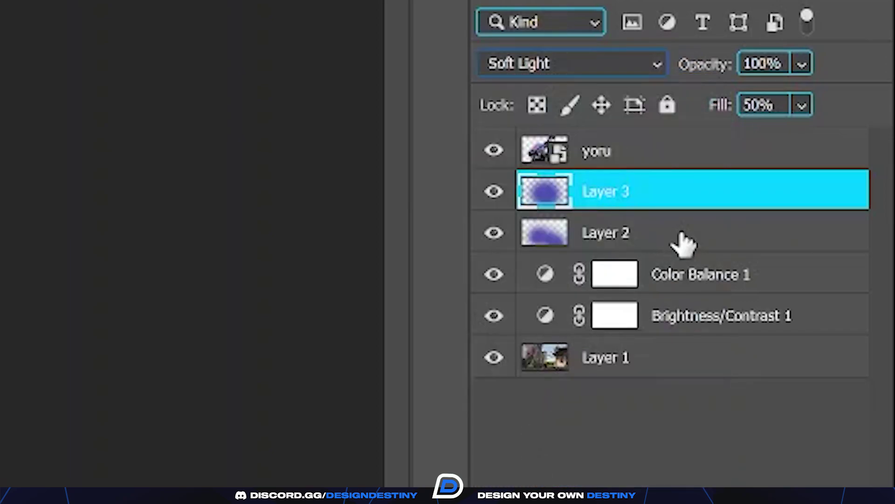
left_click(800, 109)
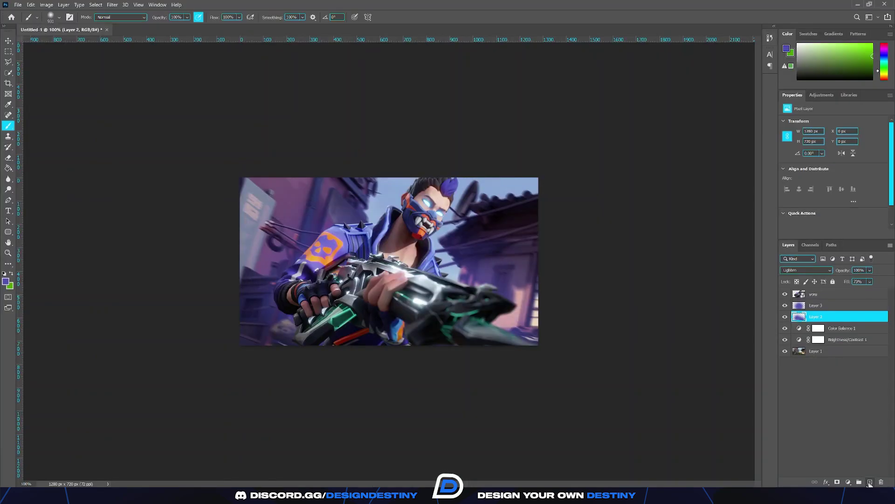
- Set the foreground colour to white (#ffffff) and brush soft white over the background on a new layer above Layer 2
left_click(12, 274)
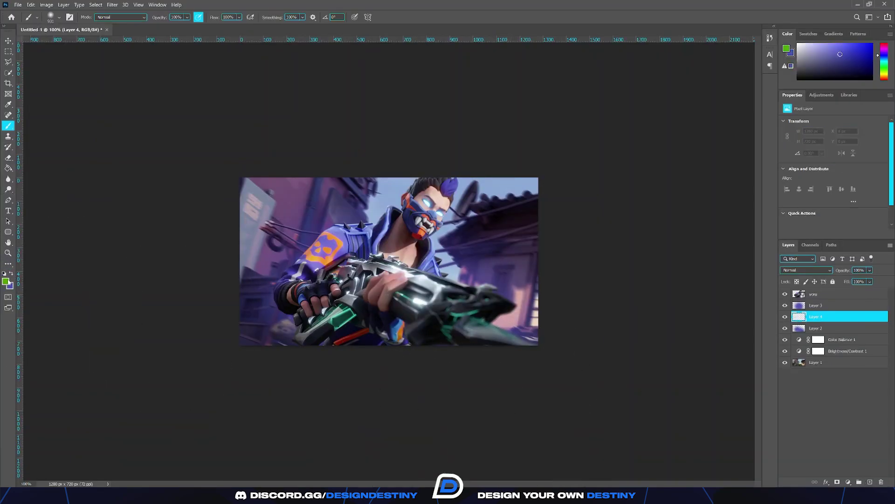
left_click(6, 282)
left_click_drag(524, 249, 506, 224)
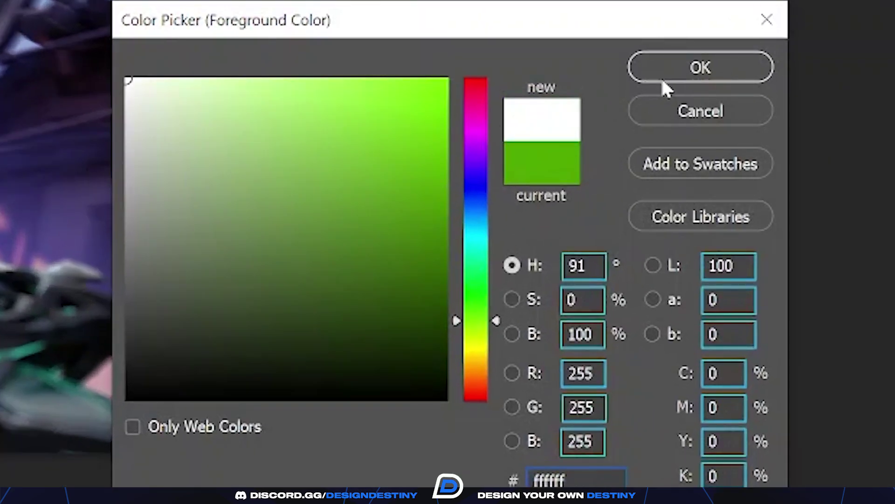
left_click(663, 80)
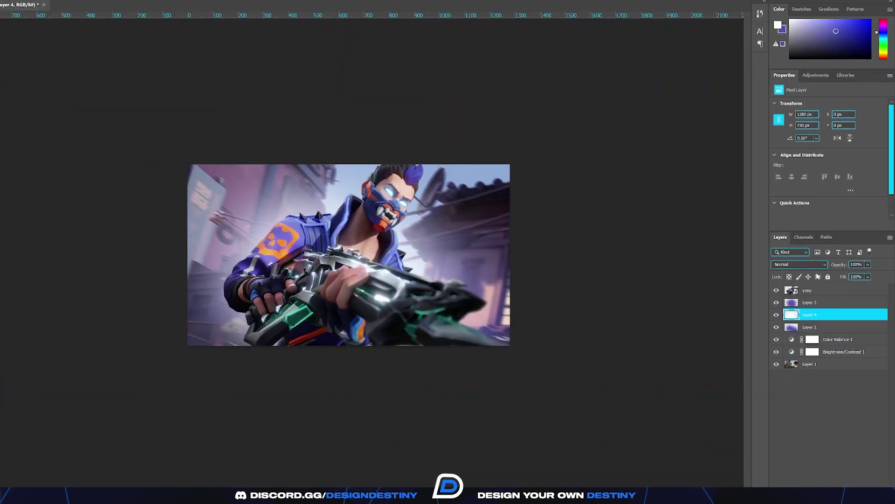
- Set Layer 4's blend mode to Overlay and apply a free transform to it
left_click(806, 270)
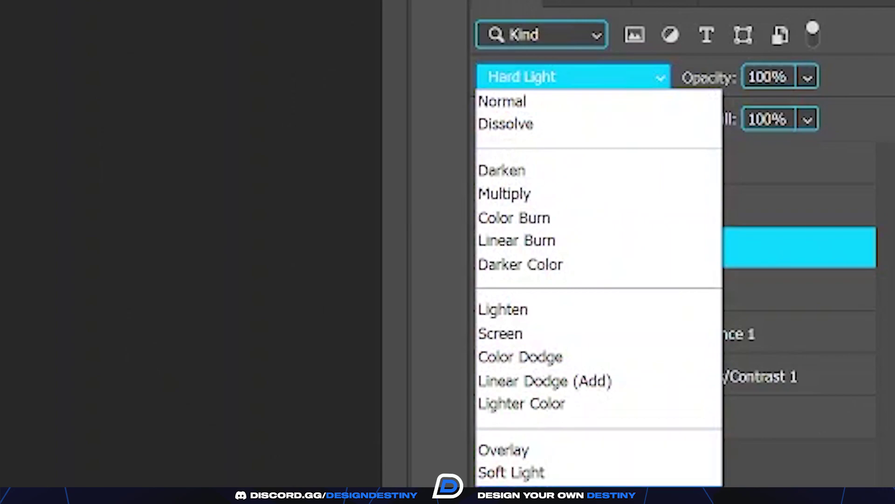
left_click(518, 450)
key("ctrl+t")
mouse_move(365, 218)
left_mouse_down()
mouse_move(383, 236)
mouse_move(359, 218)
left_mouse_up()
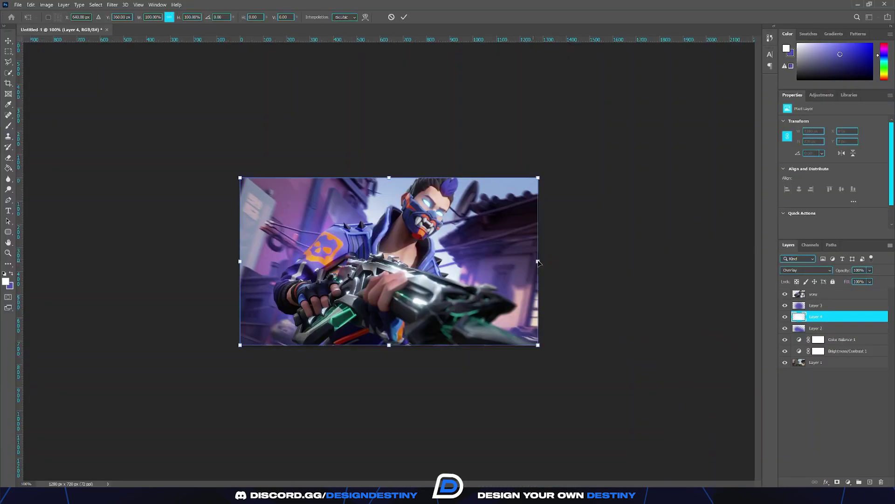
key("Return")
- Soften Layer 4's white glow with a large soft eraser around the centre of the canvas
key("b")
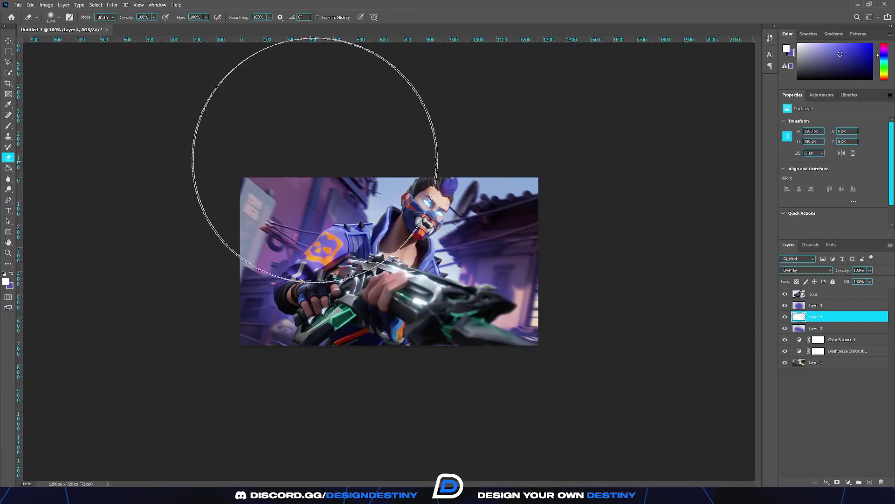
key("x")
key("x")
left_click(384, 276)
right_click(413, 273, "alt")
left_click(422, 226)
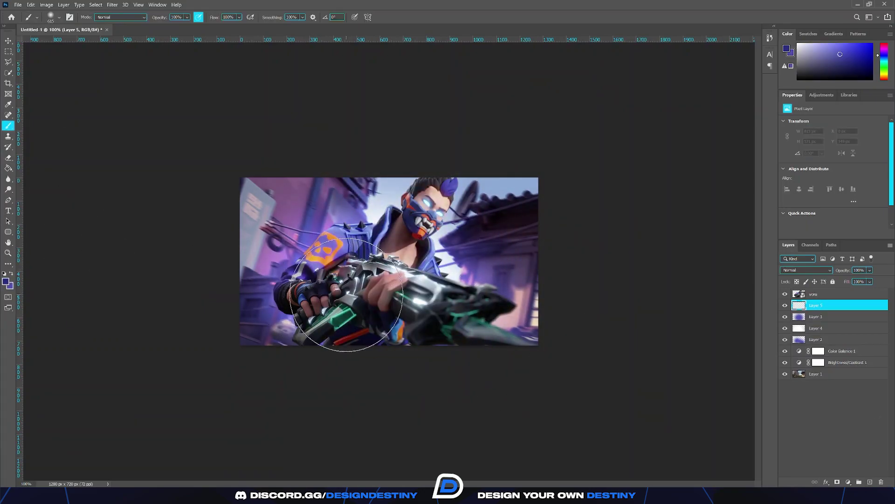
- Brush dark purple across the lower background on Layer 5 and set its blend mode to Linear Dodge (Add)
right_click(340, 294, "alt")
left_click(316, 295)
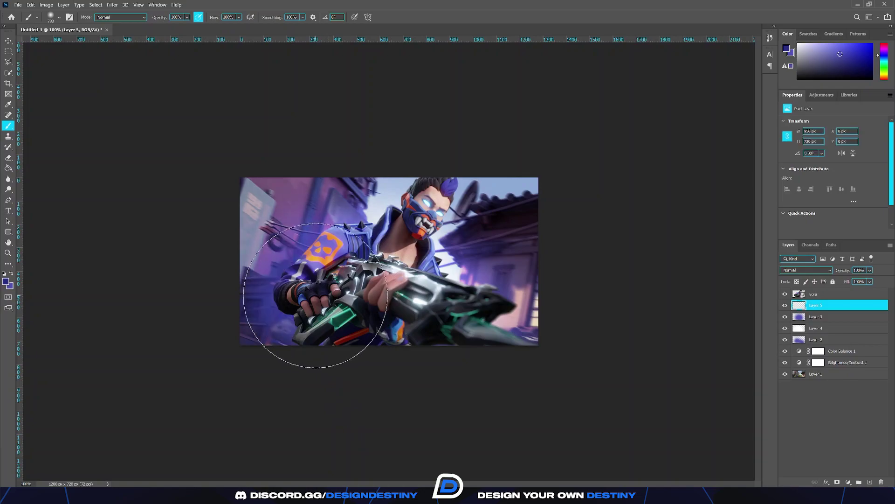
left_click_drag(404, 291, 427, 306)
left_click_drag(463, 335, 463, 335)
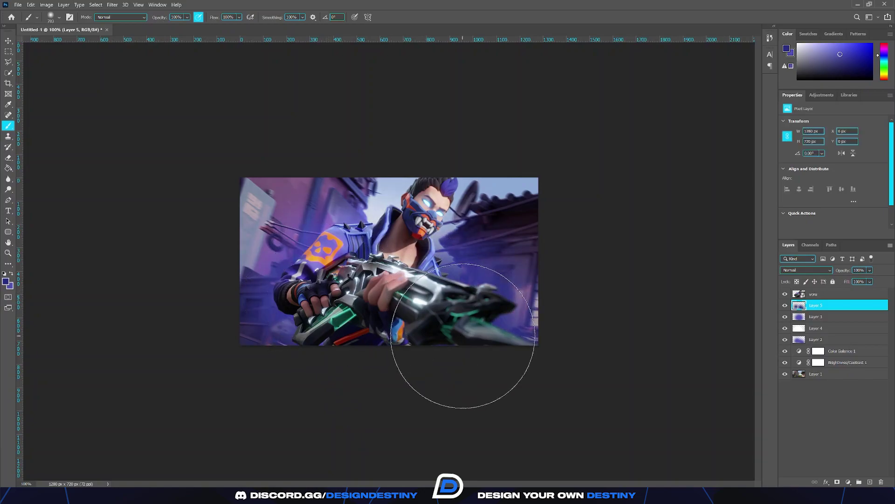
left_click(806, 270)
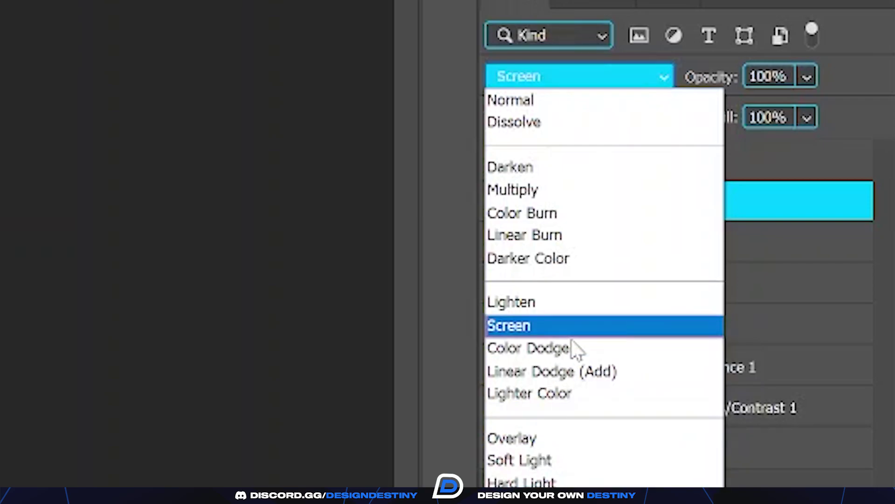
left_click(567, 376)
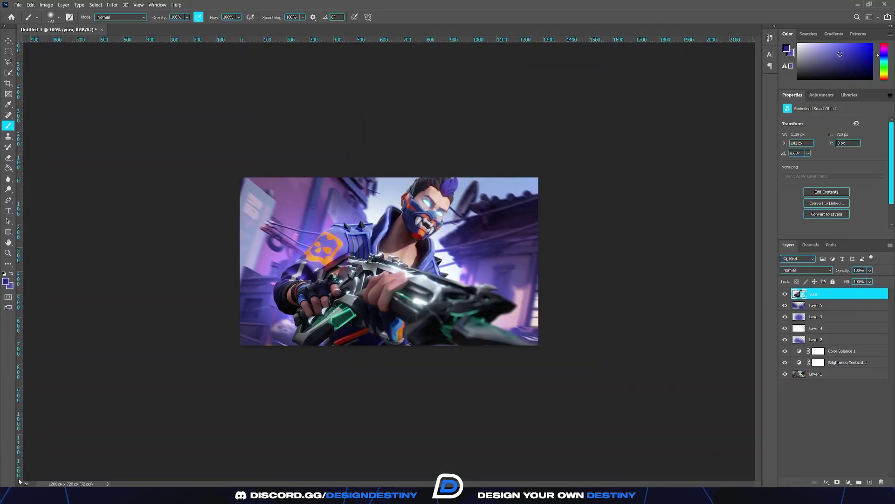
- Add a layer clipped to the yoru render, brush purple near the head, and set its blend mode to Linear Dodge (Add)
type("0")
key("Return")
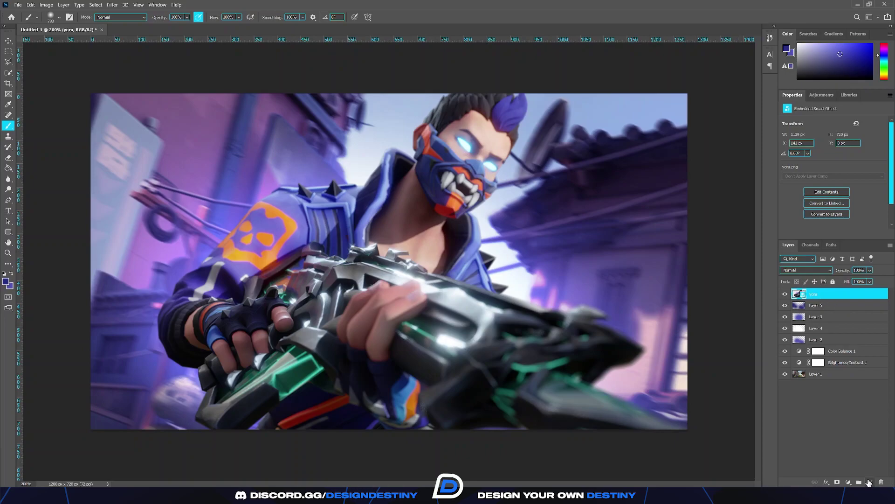
left_click(869, 482)
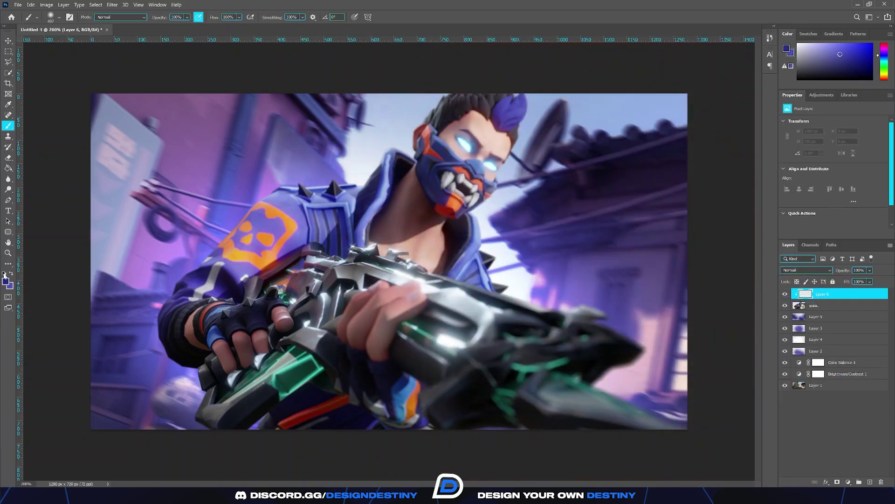
left_click(806, 270)
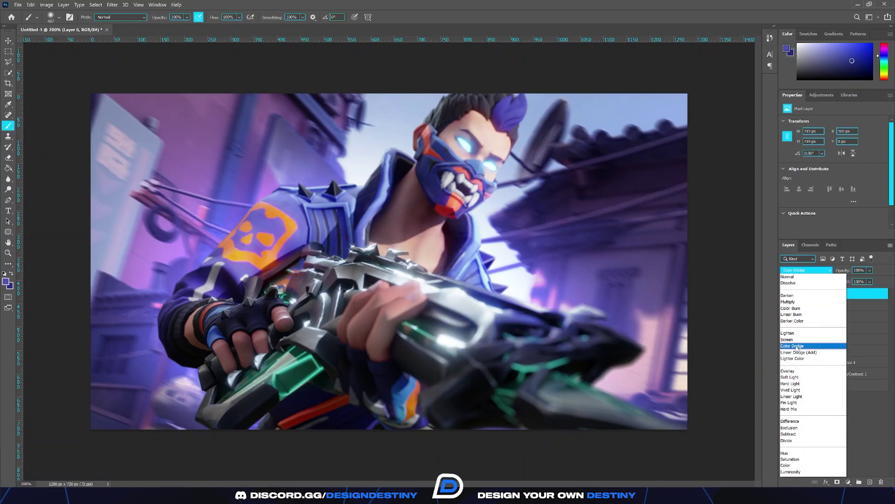
left_click(798, 352)
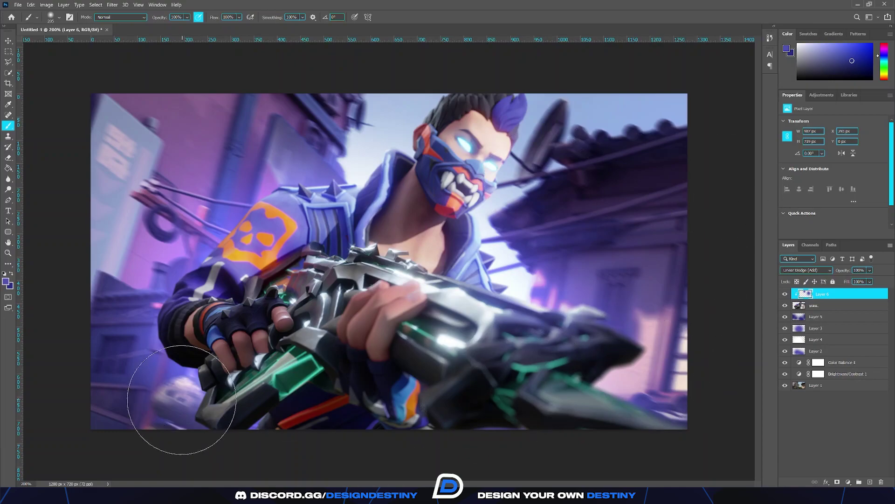
- Extend the purple light on Layer 6 over the shoulder and outer arm, reducing the brush size for finer work
left_click_drag(199, 225, 291, 163)
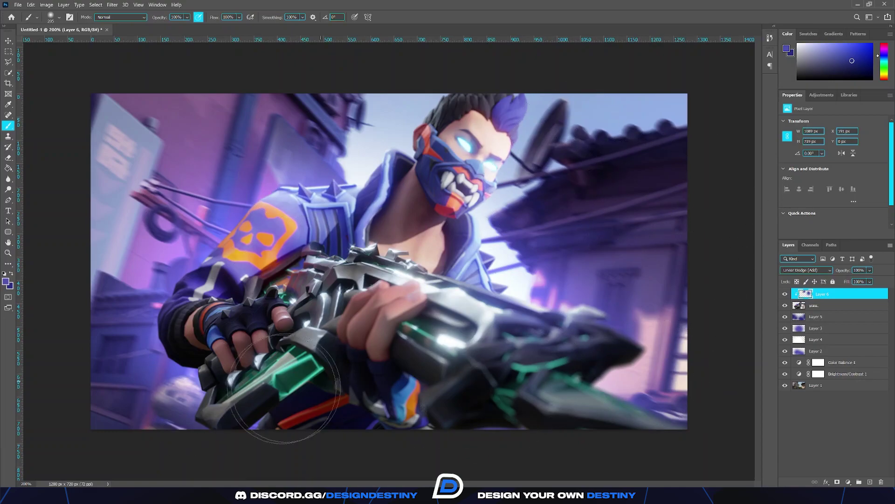
key("bracketleft")
key("bracketleft")
key("bracketleft")
key("bracketleft")
key("bracketleft")
key("bracketleft")
key("bracketleft")
key("bracketleft")
key("bracketleft")
key("bracketleft")
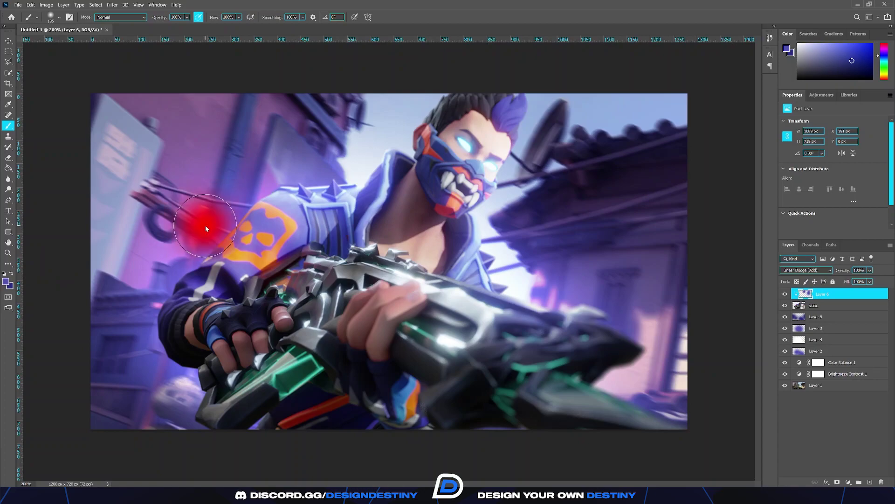
- Give the yoru layer a white inner glow in Normal mode with 71% opacity and 10 px size
left_click(864, 306)
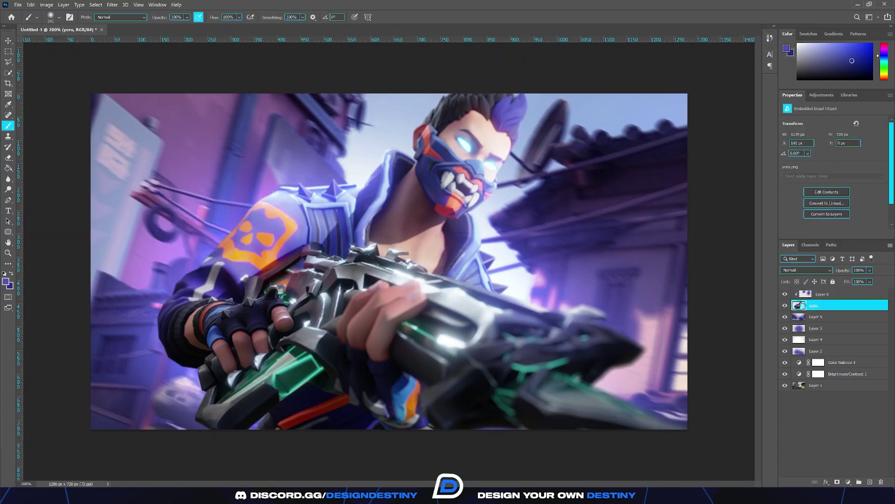
left_click(825, 482)
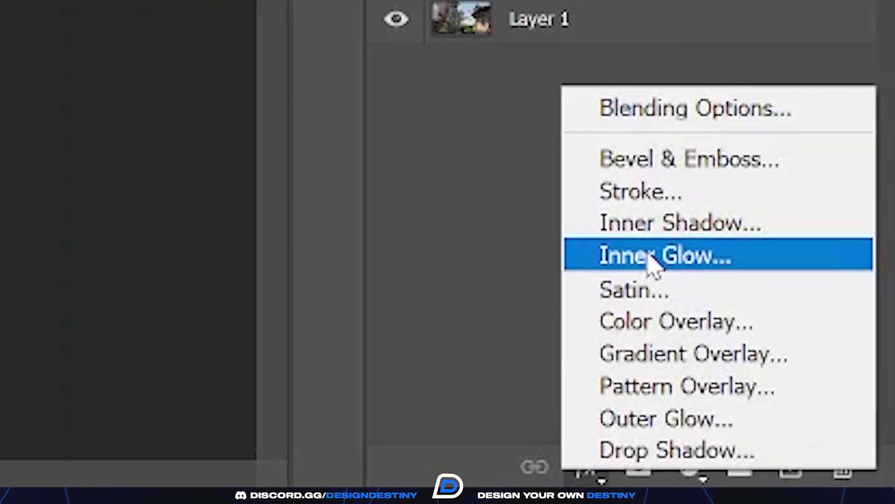
left_click(650, 256)
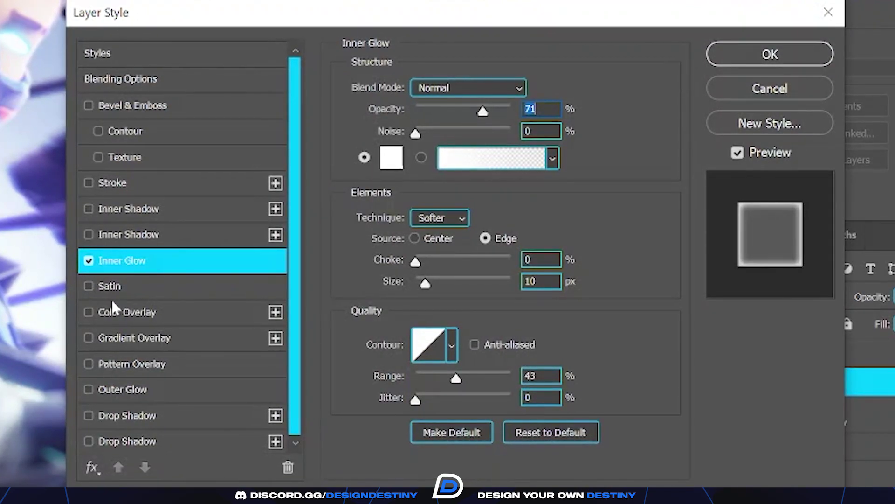
- Add an outer glow to the yoru layer at 11% opacity, coloured blue-violet (RGB 81, 94, 237)
left_click(85, 389)
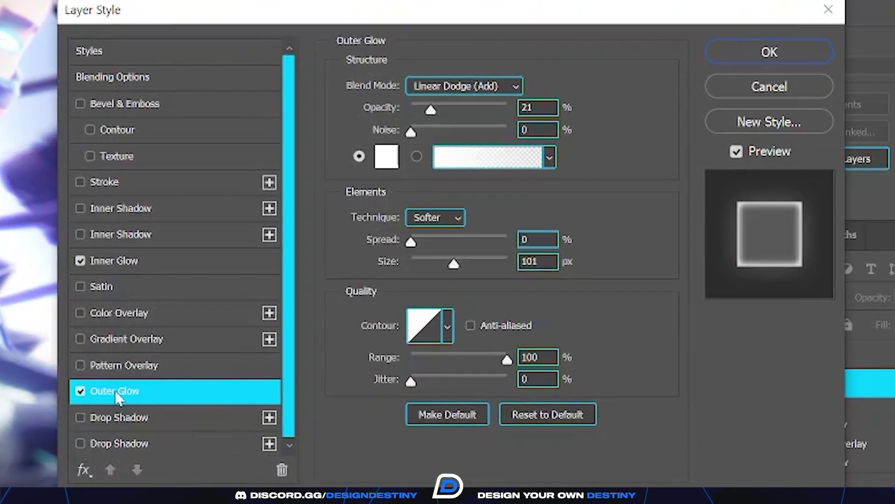
left_click_drag(450, 110, 419, 110)
left_click(385, 156)
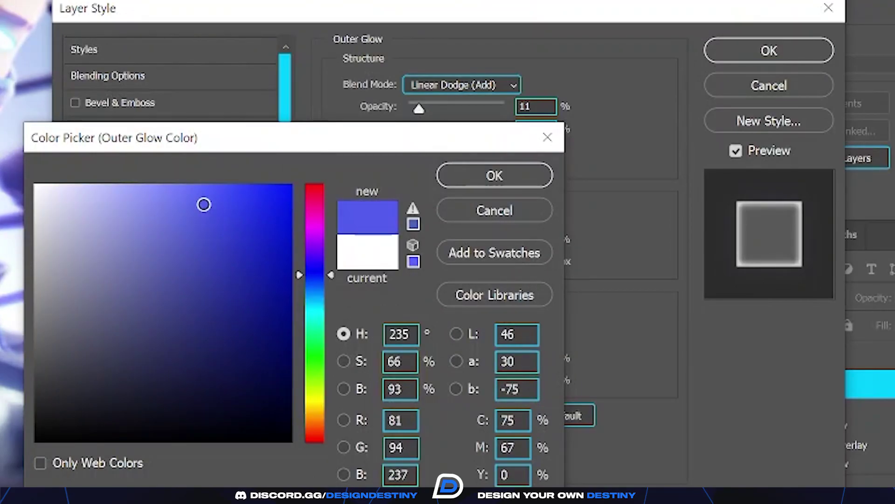
key("Return")
- Change the outer glow to light lavender in Linear Dodge (Add) mode at 22% opacity and apply the layer style
left_click(450, 109)
left_click(108, 198)
left_click(494, 174)
mouse_move(485, 61)
left_mouse_down()
mouse_move(517, 58)
mouse_move(490, 58)
mouse_move(501, 63)
left_mouse_up()
left_click(504, 38)
left_click(507, 287)
left_click(529, 38)
left_click(518, 242)
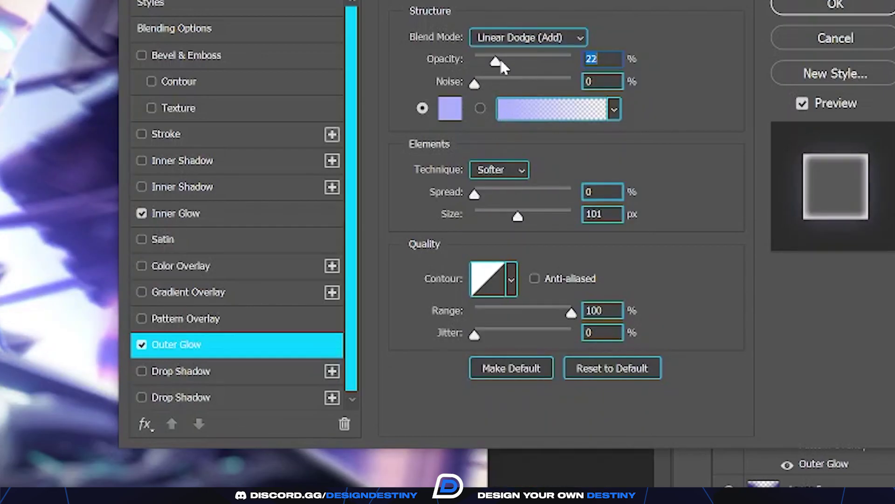
left_click(803, 12)
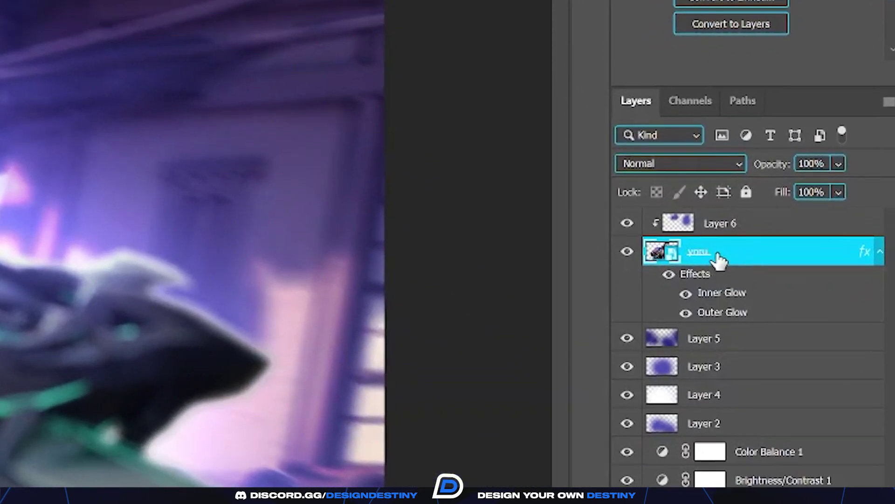
- Duplicate the yoru layer above Layer 6, showing only the inner glow on the copy and only the outer glow on the original
left_click_drag(719, 261, 725, 214)
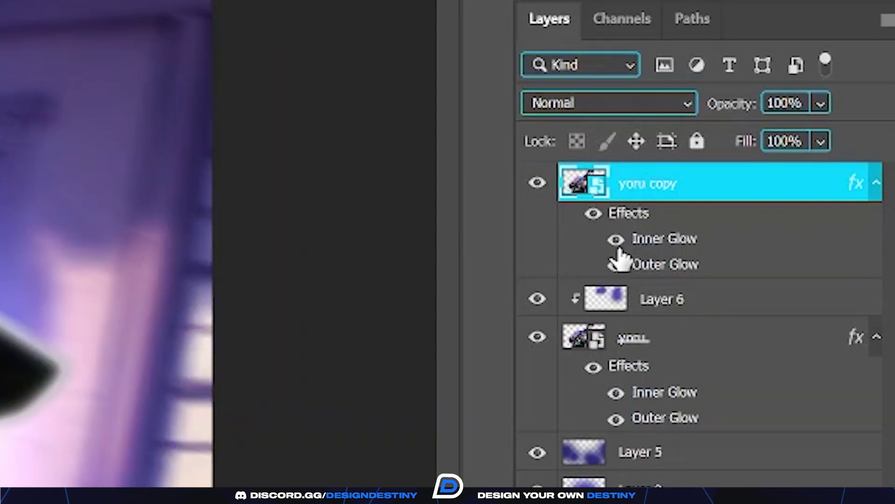
left_click(616, 262)
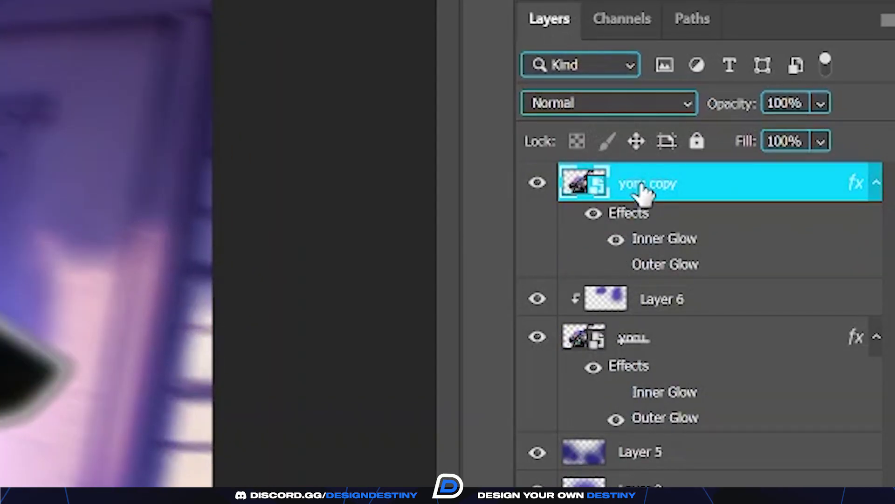
- Reduce the yoru copy's fill to 0% and convert it to a smart object
left_click(819, 141)
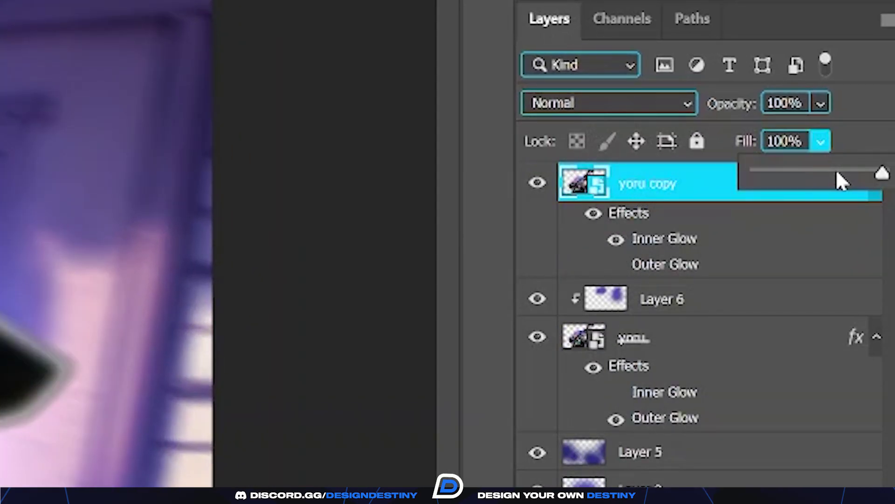
left_click_drag(835, 172, 696, 177)
right_click(685, 185)
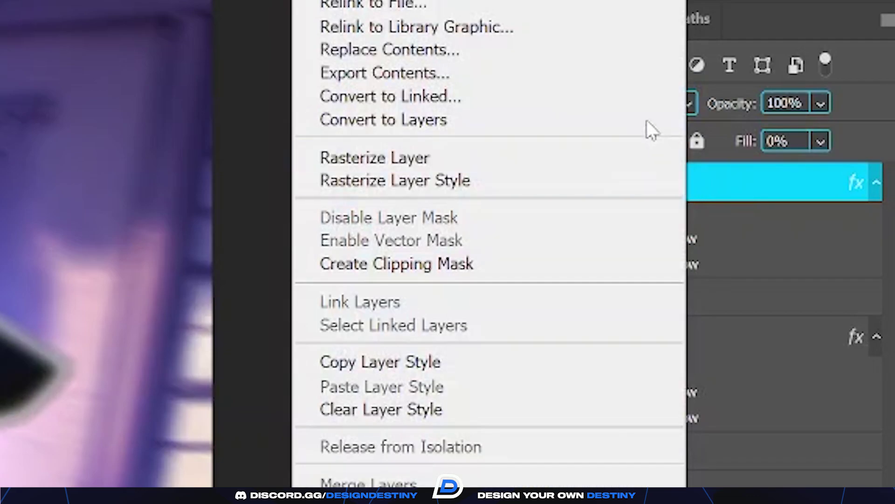
left_click(373, 0)
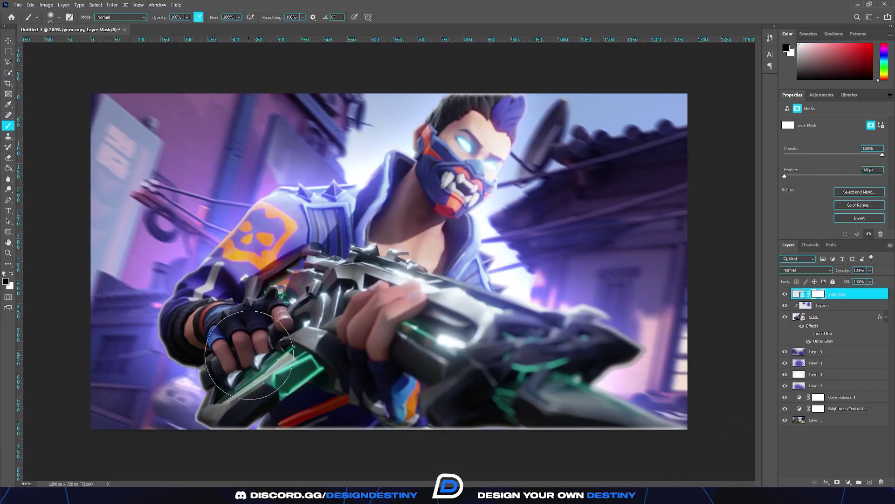
- Paint black on the yoru copy's layer mask over the lower arm, gun and hair to hide the inner glow there
left_click_drag(247, 354, 764, 421)
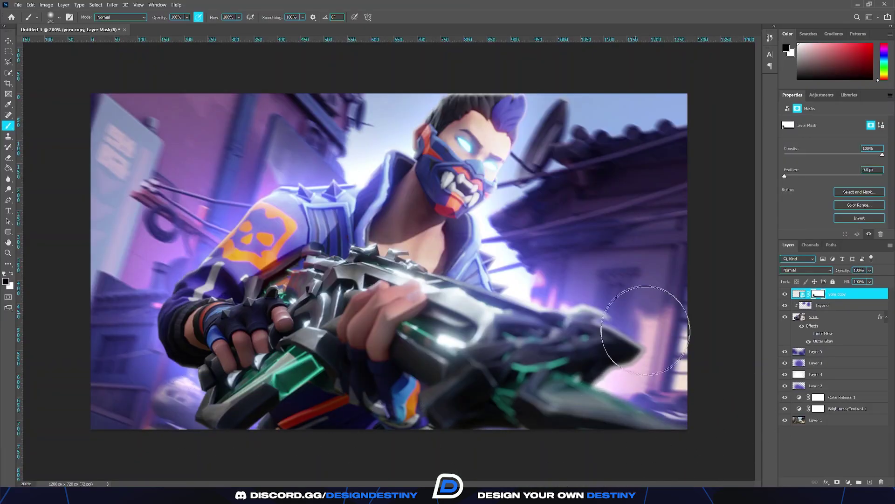
left_click_drag(634, 309, 558, 439)
mouse_move(460, 68)
left_mouse_down()
mouse_move(474, 68)
mouse_move(461, 77)
left_mouse_up()
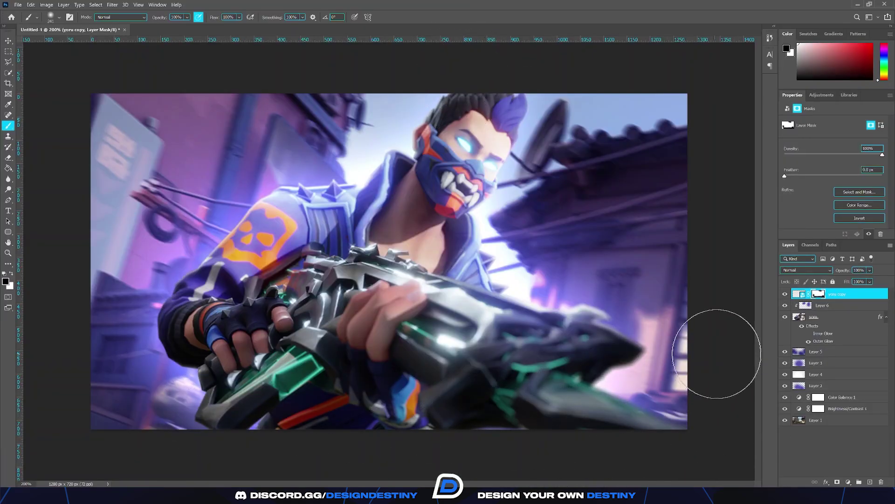
- Add a clipped layer above Layer 6, brush purple over the gun barrel, and set its blend mode to Overlay
left_click(832, 316)
left_click(870, 482)
left_click_drag(833, 316, 828, 299)
mouse_move(504, 281)
left_mouse_down()
mouse_move(610, 299)
mouse_move(603, 317)
left_mouse_up()
left_click(807, 270)
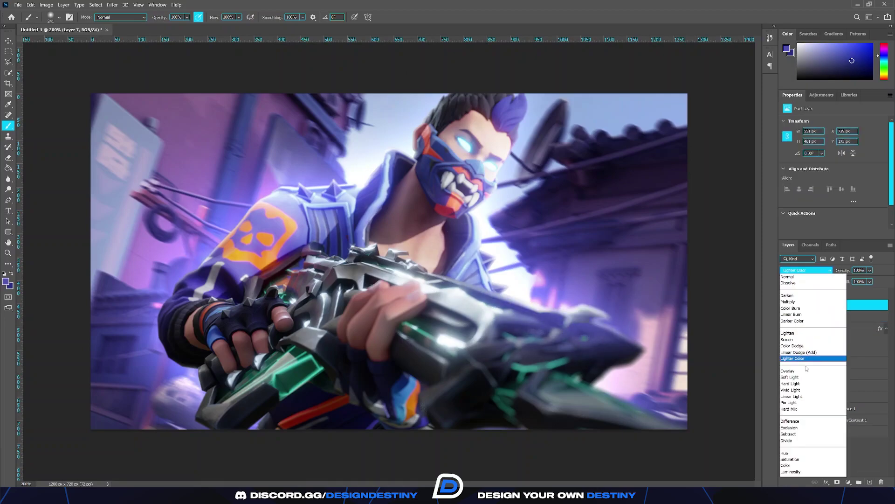
left_click(807, 372)
- Adjust Layer 7's colour with Hue/Saturation, shifting its sliders upward
key("ctrl+u")
left_click_drag(729, 204, 741, 206)
left_click_drag(729, 245, 737, 247)
left_click_drag(742, 205, 747, 205)
left_click(820, 163)
- Pick a more purple foreground colour and brush it over the gun's front end on Layer 7
left_click(6, 281)
left_click(618, 252)
left_click(690, 220)
left_click_drag(612, 367, 594, 350)
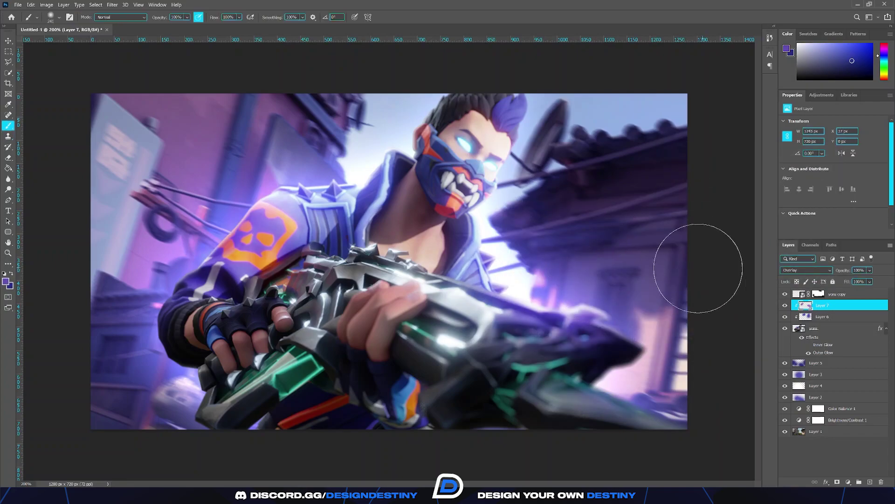
- Add another clipped layer above Layer 7 and brush purple over the gun barrel and the jacket edge
left_click(870, 482)
right_click(823, 305)
left_click(742, 300)
left_click_drag(637, 327, 594, 328)
left_click_drag(522, 265, 483, 256)
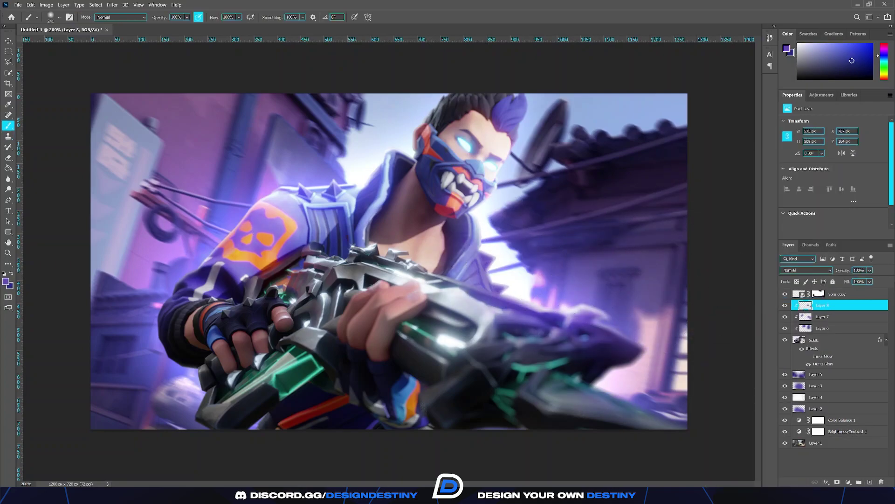
- Set Layer 8's blend mode to Linear Dodge (Add) and brush purple light onto the shoulder with the orange patch
left_click(821, 269)
left_click(814, 349)
left_click(210, 223)
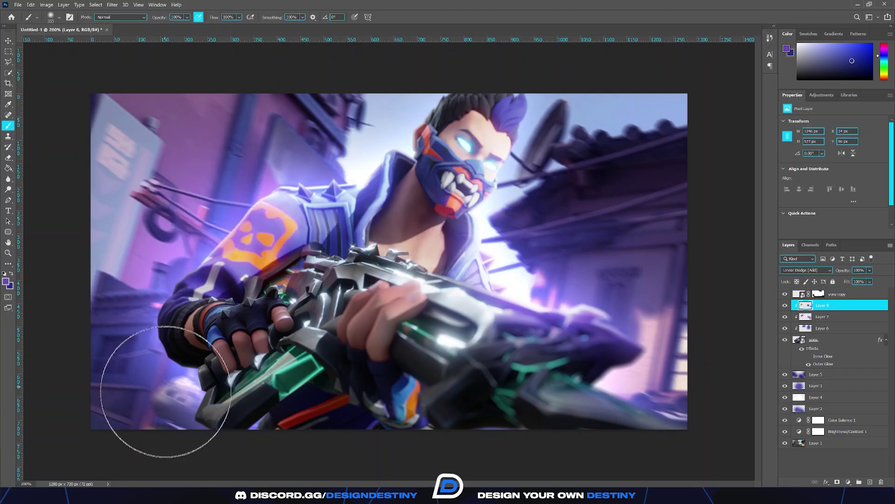
- Erase some of the purple glow over the gun on Layer 8 and reduce the layer's fill to 73%
key("ctrl+minus")
key("e")
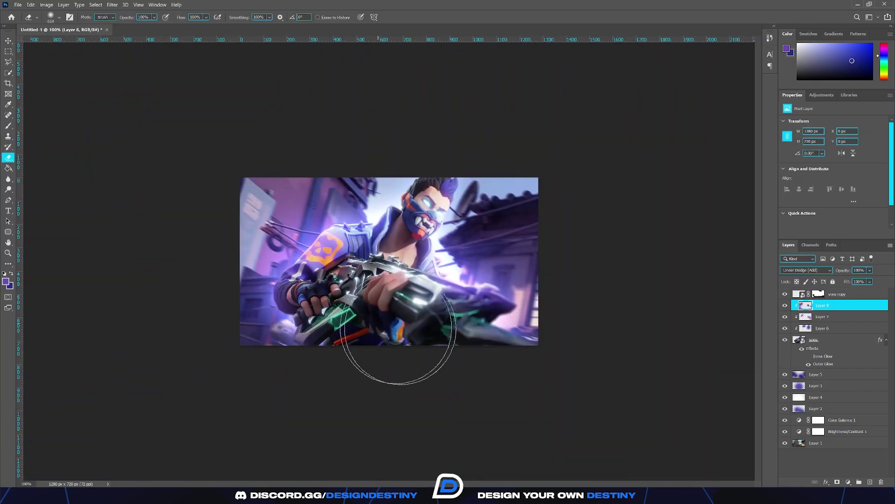
left_click(470, 289)
left_click(870, 281)
left_click_drag(888, 290, 875, 290)
- Brush more purple light onto the character's lower arm and jacket edge on Layer 8, finishing with no layer selected
key("b")
left_click(275, 317)
left_click(460, 245)
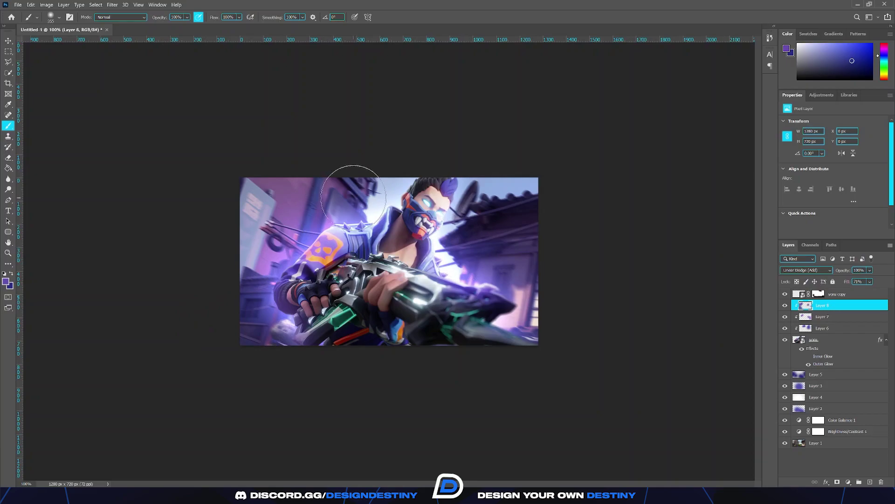
key("v")
left_click(368, 391)
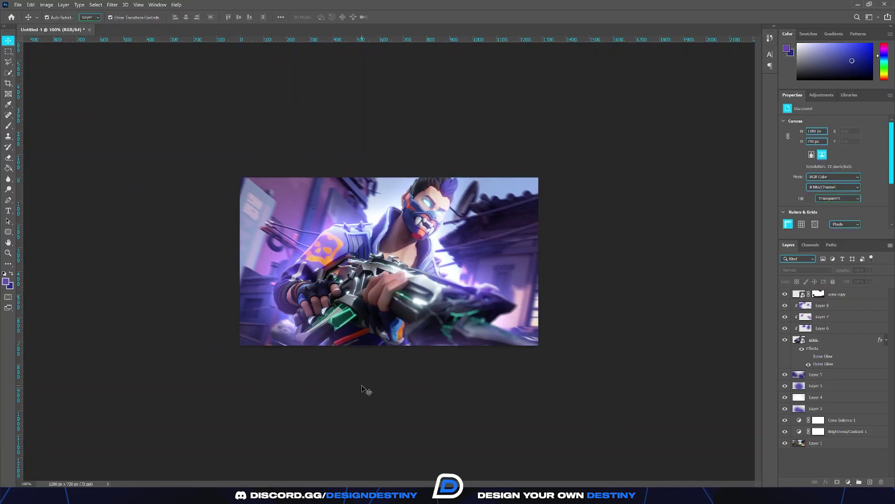
- Group all layers from yoru copy down to Layer 1 and duplicate the group
left_click(836, 300)
left_click(574, 222)
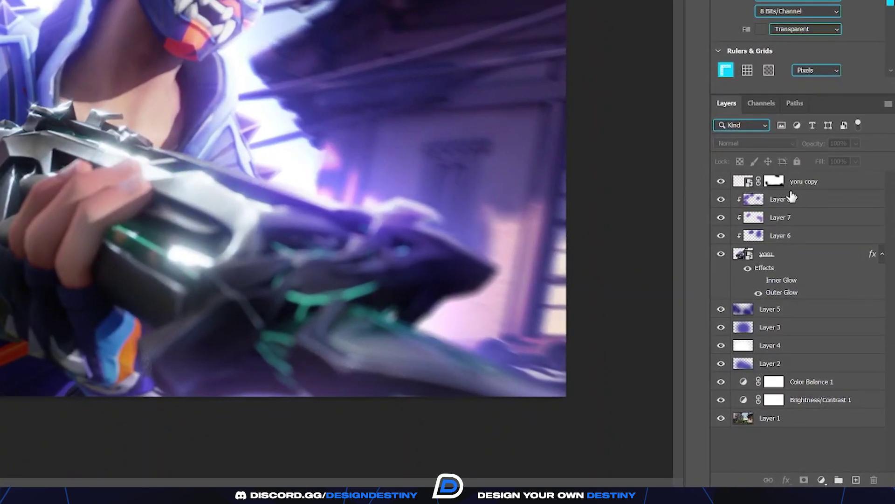
left_click(791, 188)
left_click(801, 421, "shift")
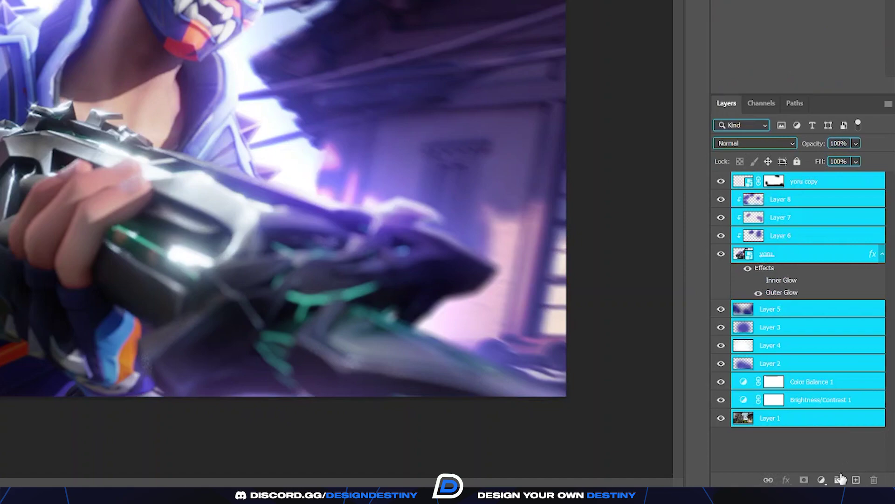
left_click_drag(840, 478, 840, 479)
right_click(763, 184)
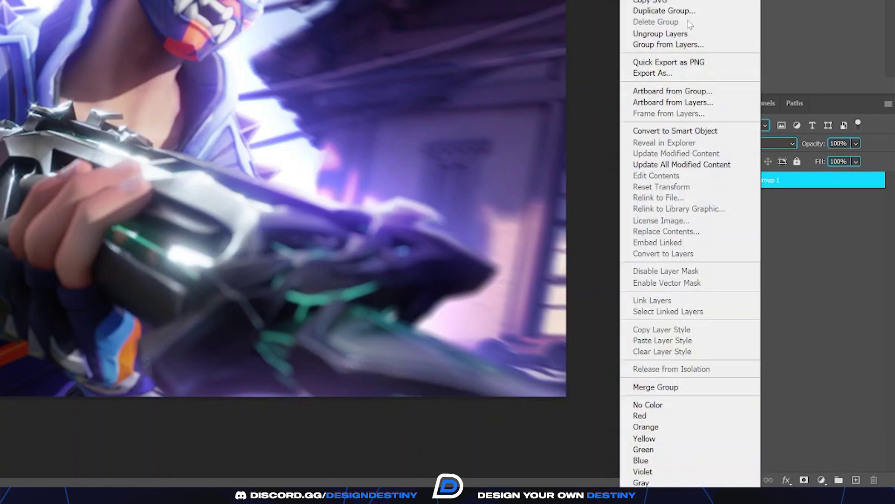
left_click(666, 12)
key("Return")
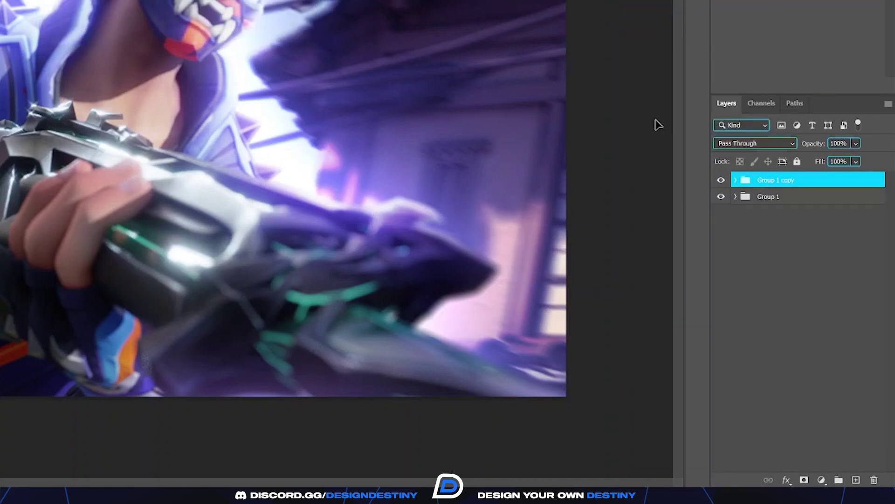
- Hide the original Group 1 and merge the duplicated group's layers into a single layer
left_click(735, 181)
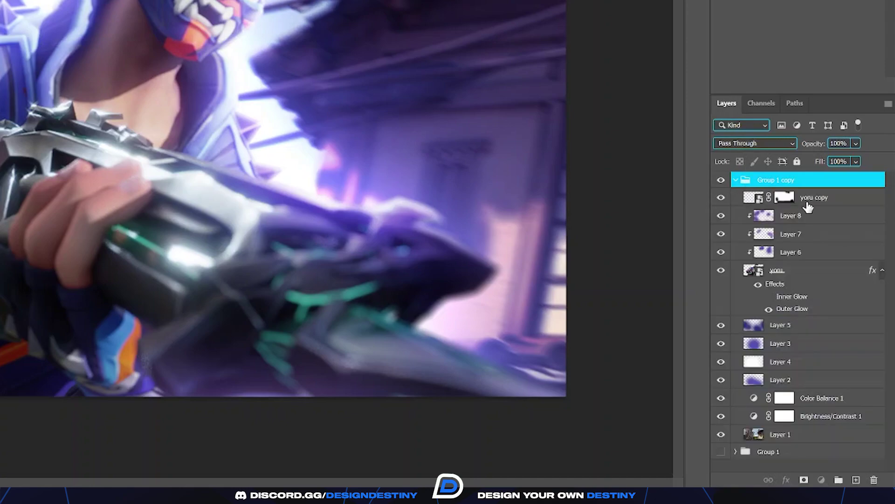
right_click(805, 204)
left_click(679, 336)
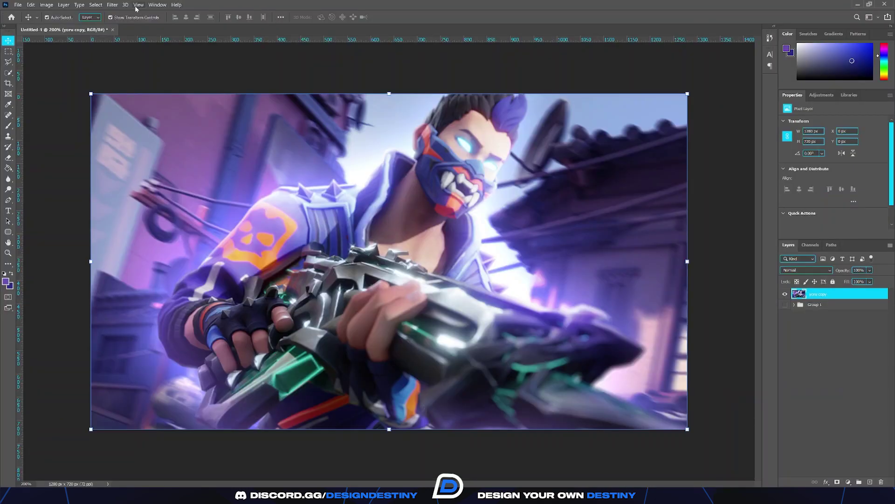
- In the Camera Raw Filter, set Contrast +24, Highlights +15, Shadows +9, Whites -34, Blacks -6, Texture +58 and Clarity +18, and fine-tune Dehaze
left_click(112, 4)
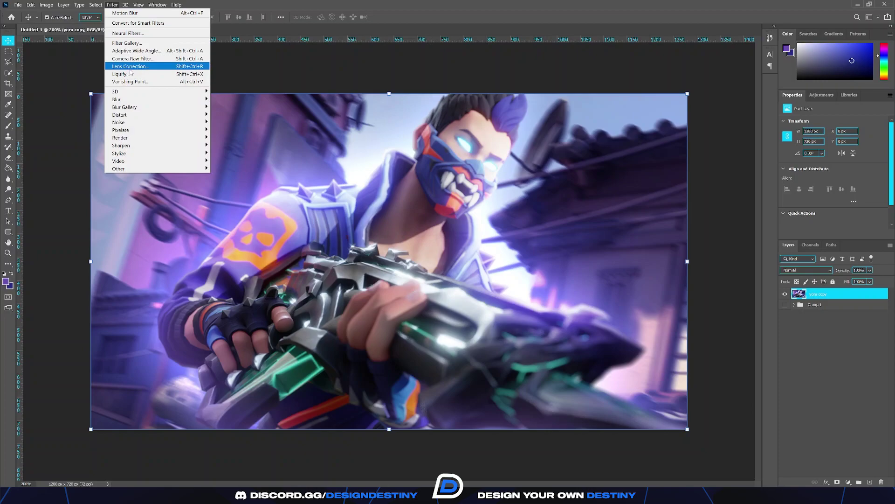
left_click(133, 59)
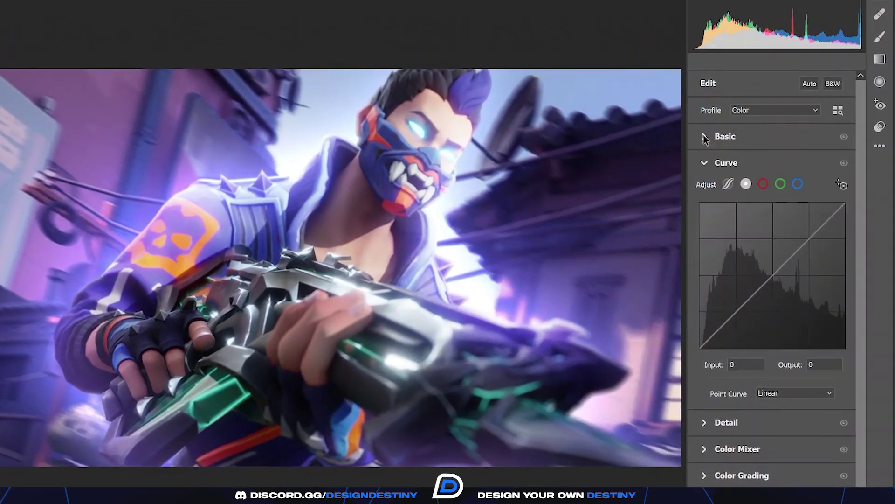
left_click(705, 137)
key("ctrl+minus")
key("ctrl+minus")
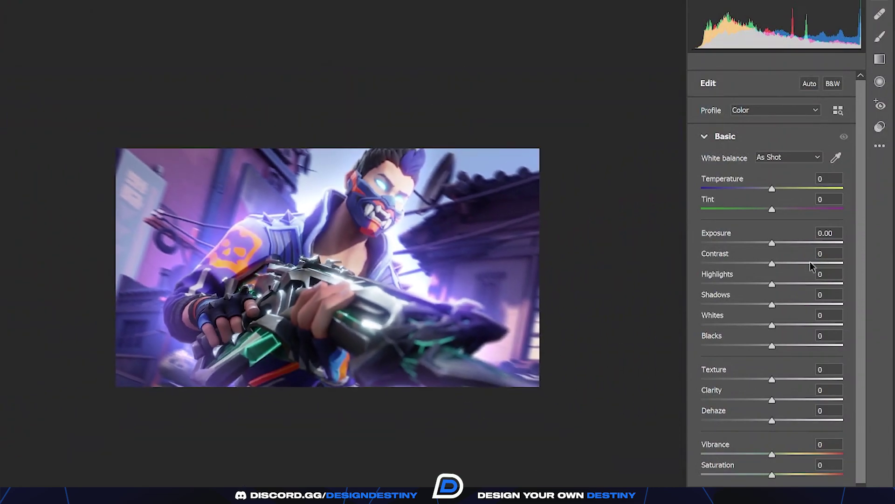
left_click_drag(797, 268, 749, 325)
left_click_drag(772, 380, 785, 401)
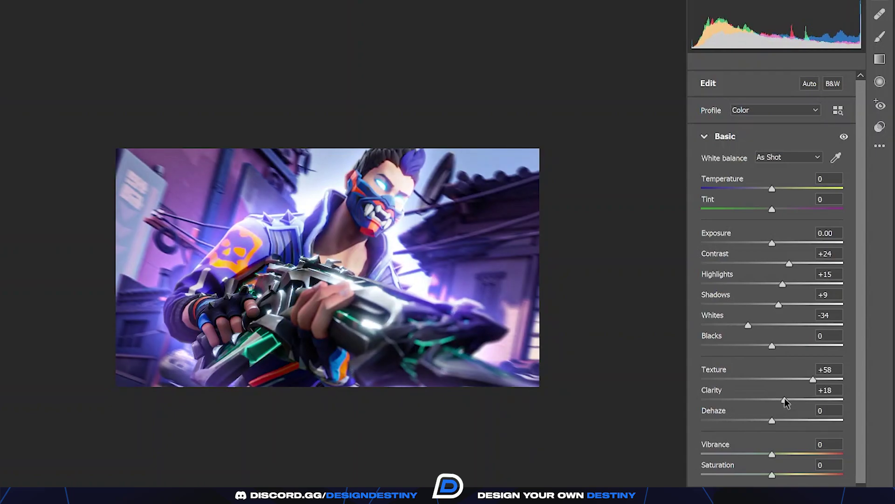
mouse_move(773, 349)
left_mouse_down()
mouse_move(793, 346)
mouse_move(769, 347)
left_mouse_up()
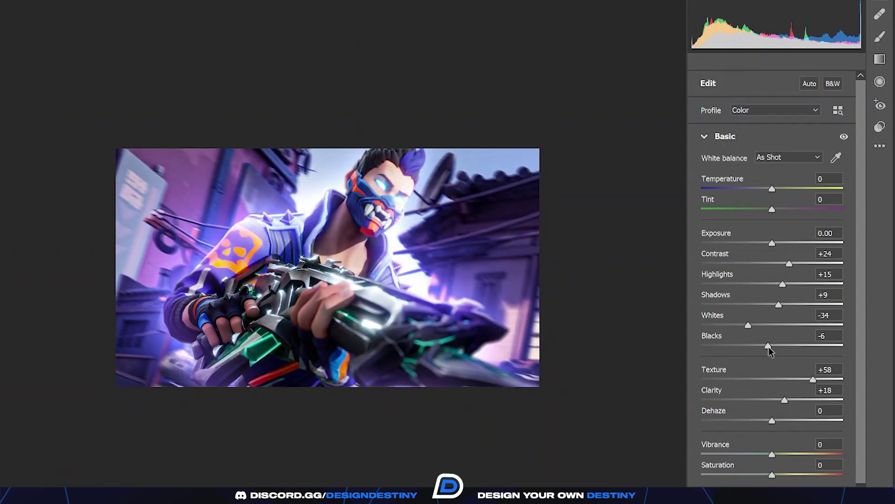
mouse_move(778, 419)
left_mouse_down()
mouse_move(798, 421)
mouse_move(766, 425)
left_mouse_up()
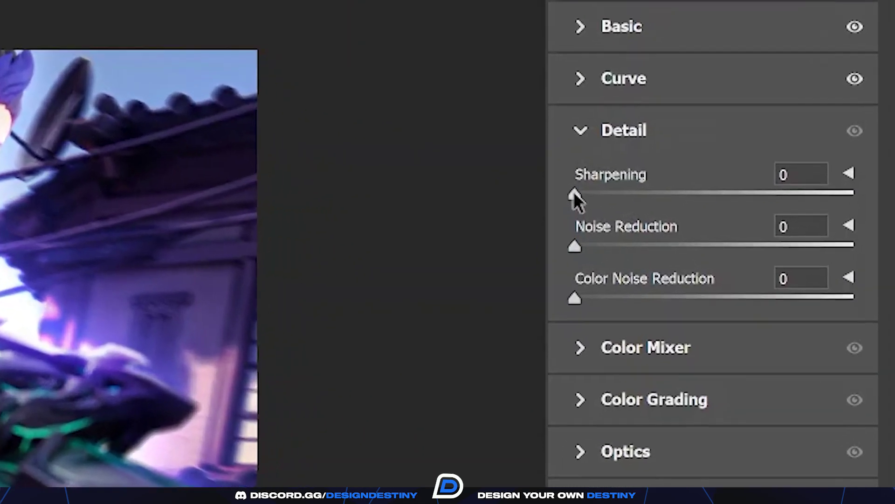
- Adjust the Camera Raw Detail settings, increasing the sharpening and noise reduction of the merged image
left_click_drag(703, 217, 803, 217)
left_click_drag(768, 170, 756, 169)
left_click_drag(690, 234, 588, 235)
left_click_drag(586, 312, 649, 311)
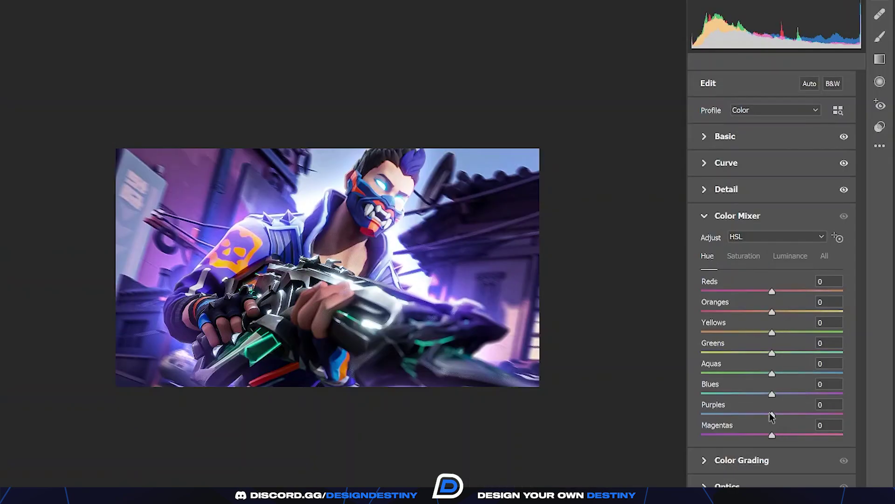
- Shift the hues of the Blues and Purples in the Color Mixer and fine-tune the Aquas luminance
left_click_drag(772, 394, 766, 414)
left_click(793, 257)
left_click_drag(778, 367, 774, 366)
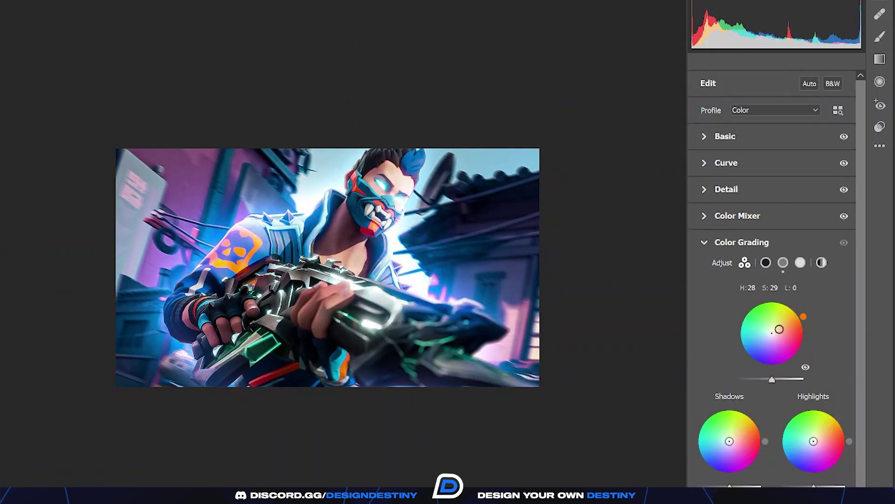
- Tint the shadows, highlights and midtones with Color Grading and adjust the grading's blend between them
left_click_drag(729, 439, 729, 449)
mouse_move(814, 440)
left_mouse_down()
mouse_move(810, 431)
mouse_move(816, 435)
mouse_move(790, 438)
mouse_move(812, 441)
left_mouse_up()
left_click_drag(780, 329, 785, 326)
scroll(771, 440, "down", 3)
left_click_drag(761, 462, 779, 461)
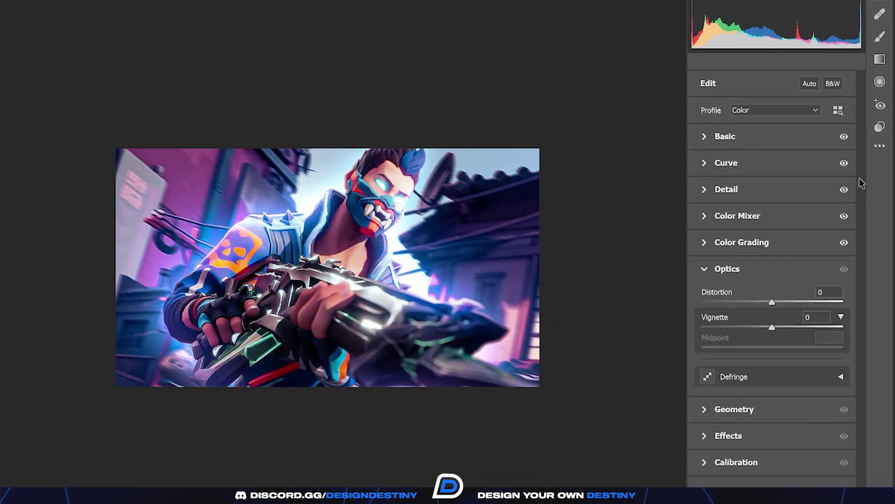
- Apply the Lift Shadows curve preset to the image and return to the Camera Raw edit settings
left_click(879, 127)
scroll(775, 465, "down", 5)
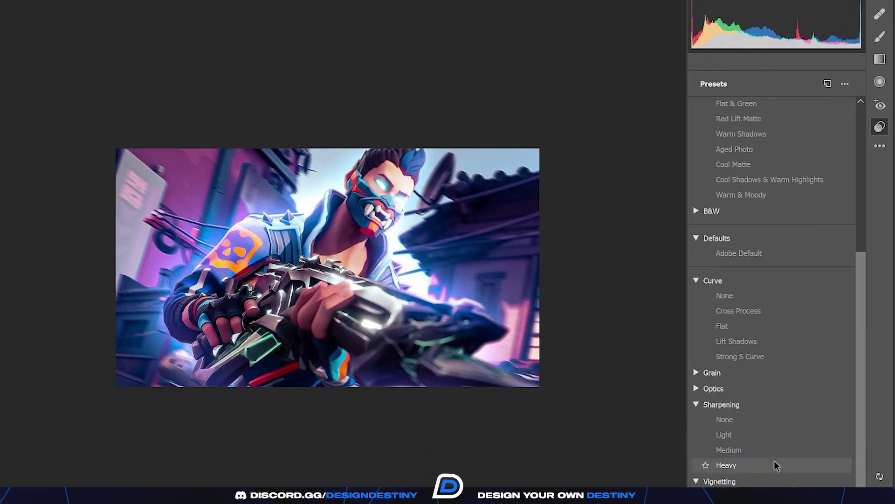
left_click(745, 342)
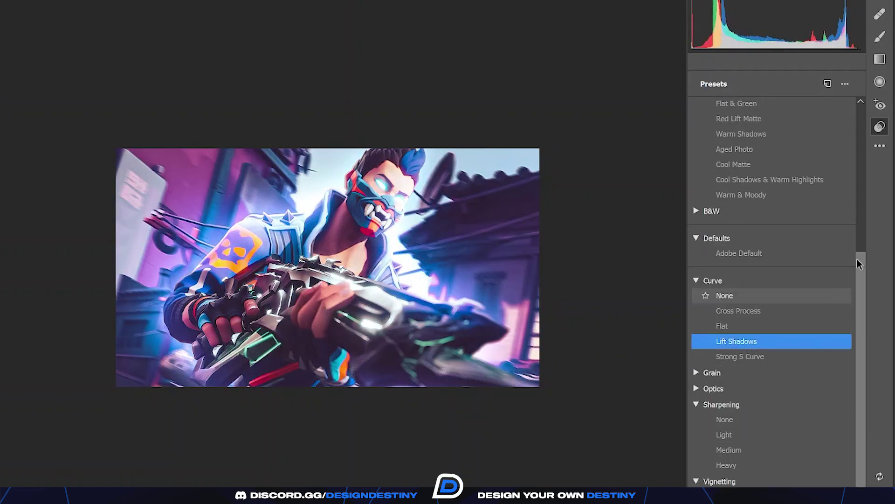
left_click(882, 14)
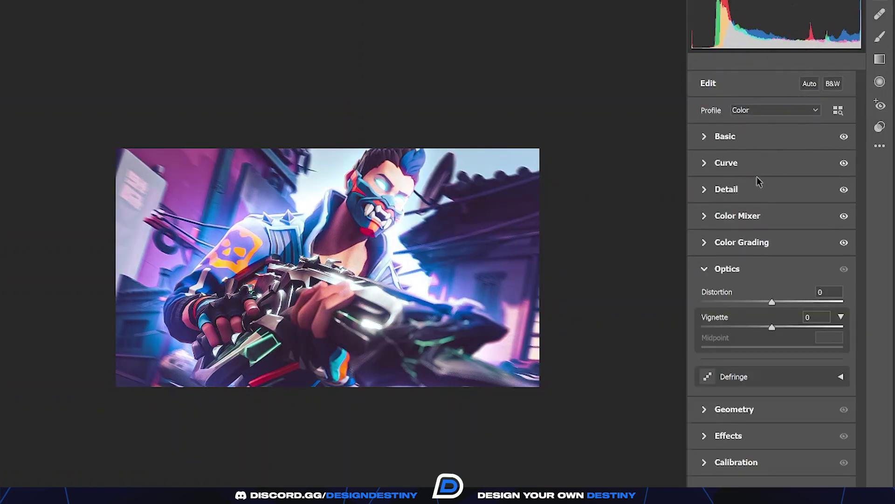
- Reshape the lifted point curve by moving its black point, lower and upper middle points and white point, and apply the Camera Raw Filter
left_click(705, 163)
mouse_move(701, 329)
left_mouse_down()
mouse_move(700, 315)
mouse_move(701, 338)
mouse_move(700, 329)
left_mouse_up()
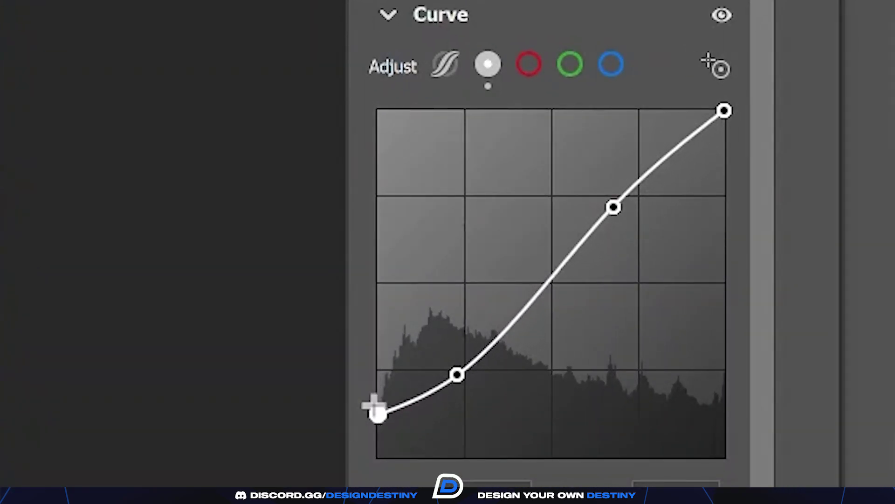
left_click_drag(376, 409, 377, 412)
left_click_drag(457, 374, 470, 356)
left_click_drag(613, 207, 632, 208)
left_click_drag(470, 355, 491, 360)
left_click_drag(378, 414, 389, 409)
mouse_move(724, 111)
left_mouse_down()
mouse_move(724, 126)
mouse_move(723, 111)
left_mouse_up()
left_click_drag(633, 208, 645, 221)
mouse_move(491, 360)
left_mouse_down()
mouse_move(494, 346)
mouse_move(500, 364)
mouse_move(491, 350)
mouse_move(491, 364)
left_mouse_up()
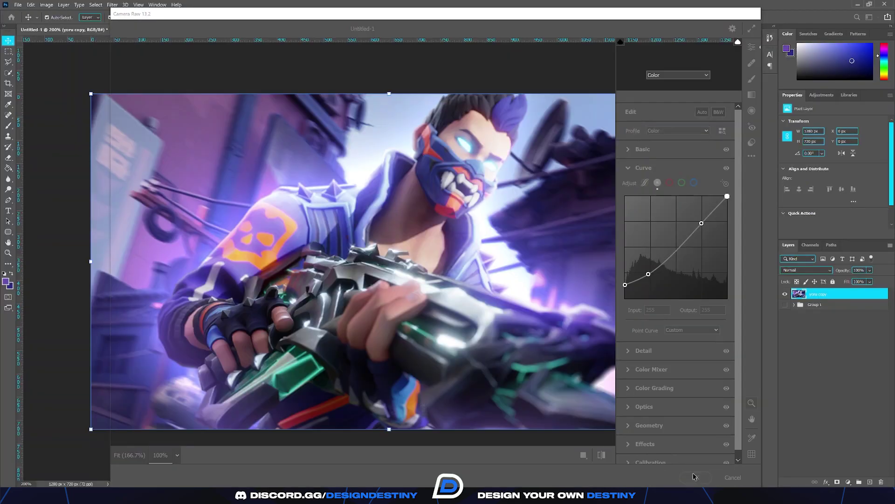
- Add a Posterize adjustment layer above the merged yoru copy layer with Levels set to 24
left_click(848, 481)
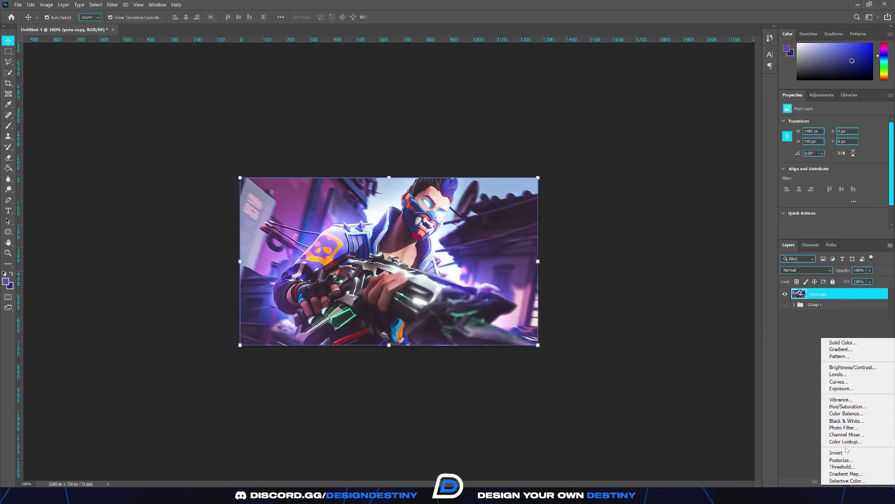
left_click(844, 460)
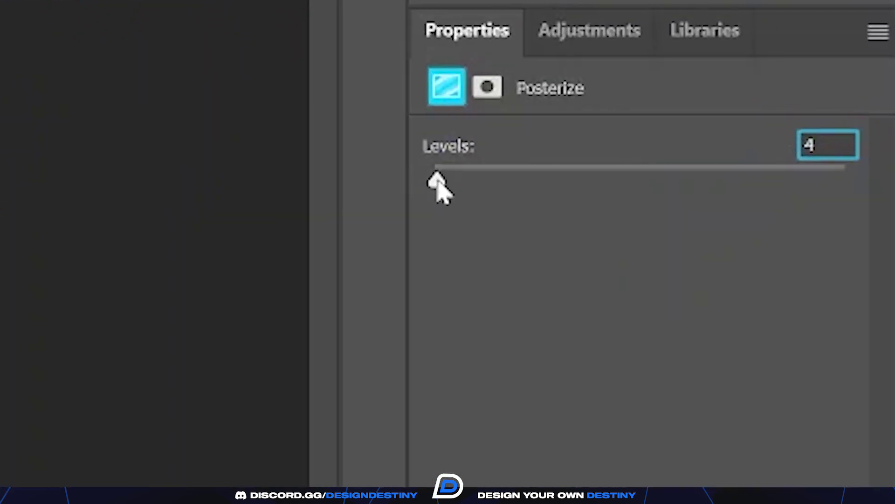
left_click_drag(785, 130, 792, 131)
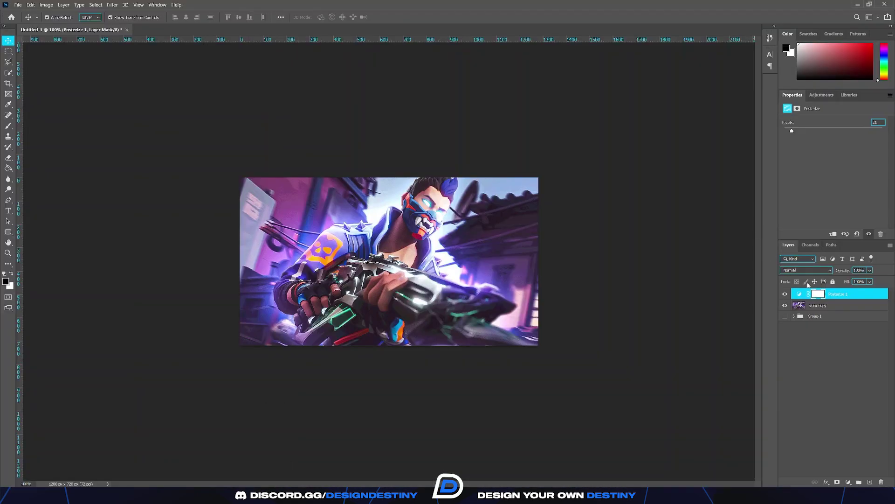
- Apply a Radial Blur to the merged yoru copy layer with Amount 3, the Zoom method and Good quality
left_click(818, 307)
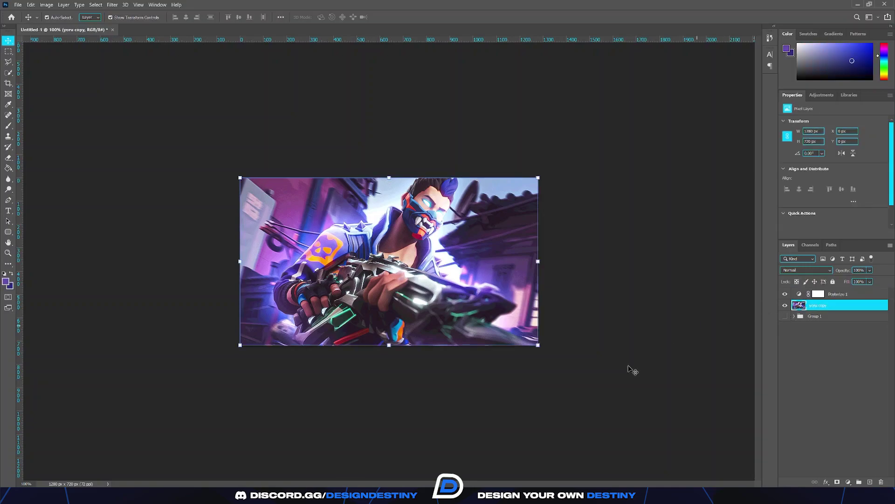
left_click(111, 6)
mouse_move(154, 99)
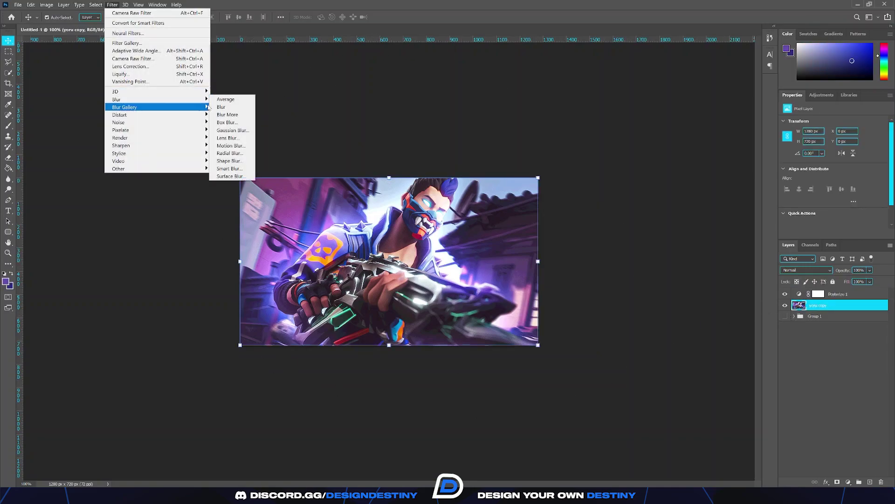
left_click(234, 155)
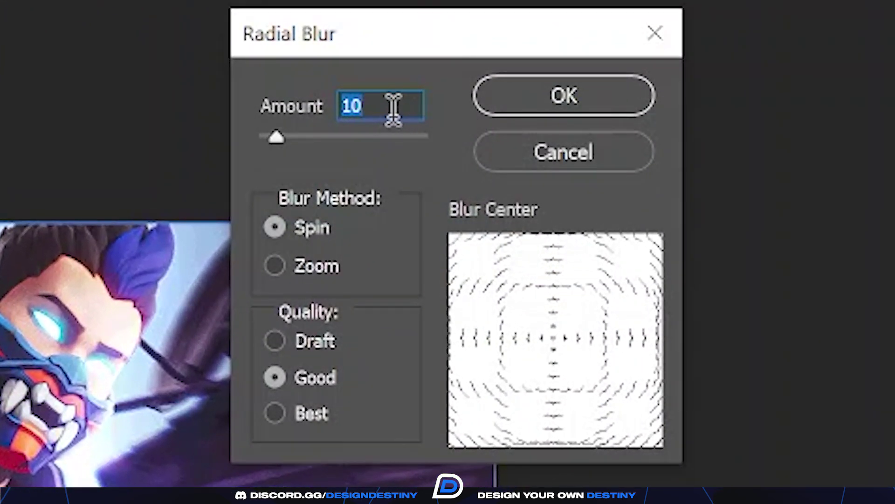
type("3")
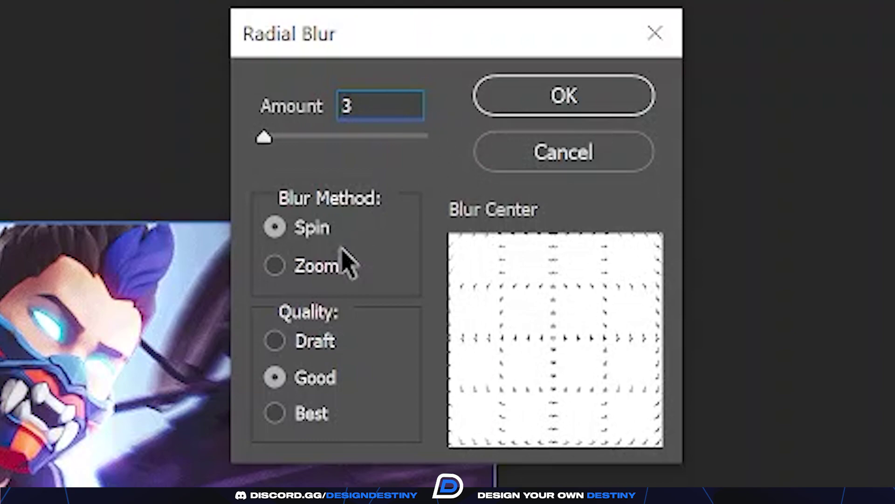
left_click(275, 266)
left_click(563, 111)
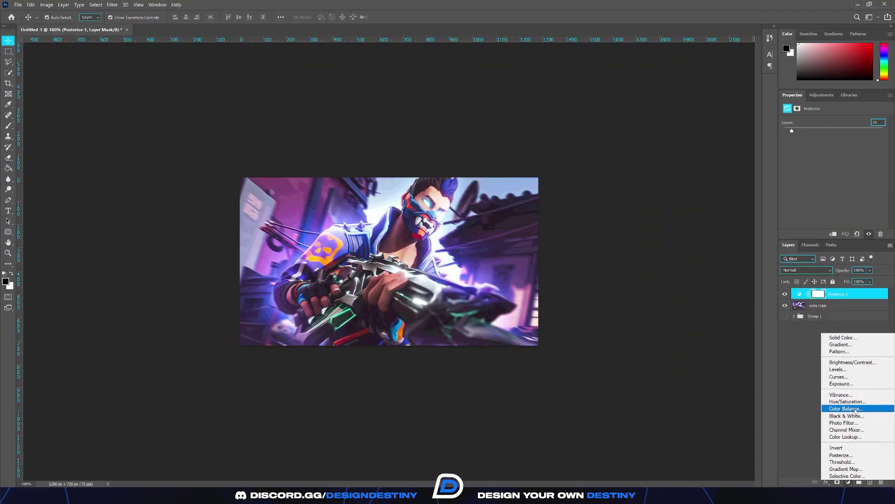
- Add a Color Balance adjustment layer above Posterize and adjust its midtones, with Magenta-Green at -2 and Yellow-Blue at -2
left_click(839, 406)
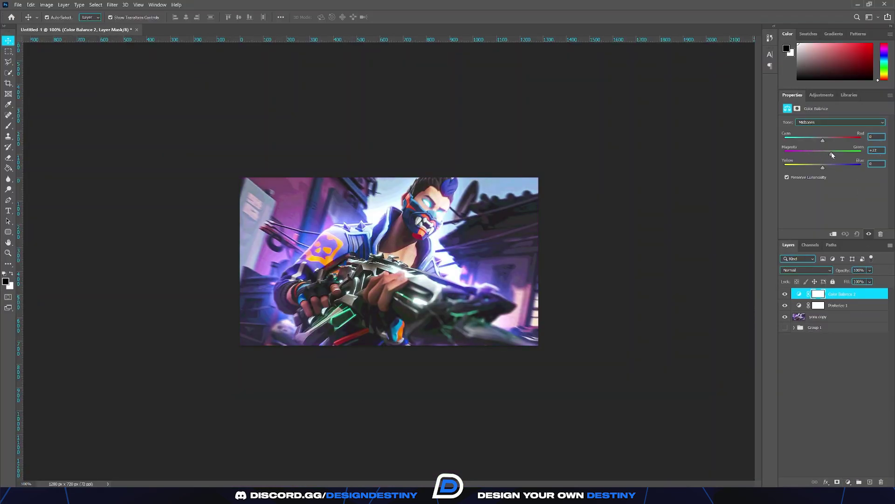
mouse_move(817, 169)
left_mouse_down()
mouse_move(831, 167)
mouse_move(822, 166)
left_mouse_up()
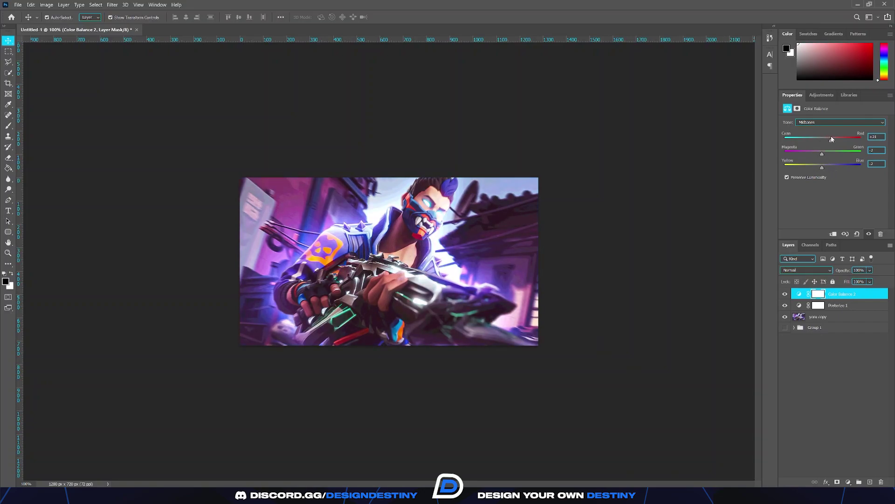